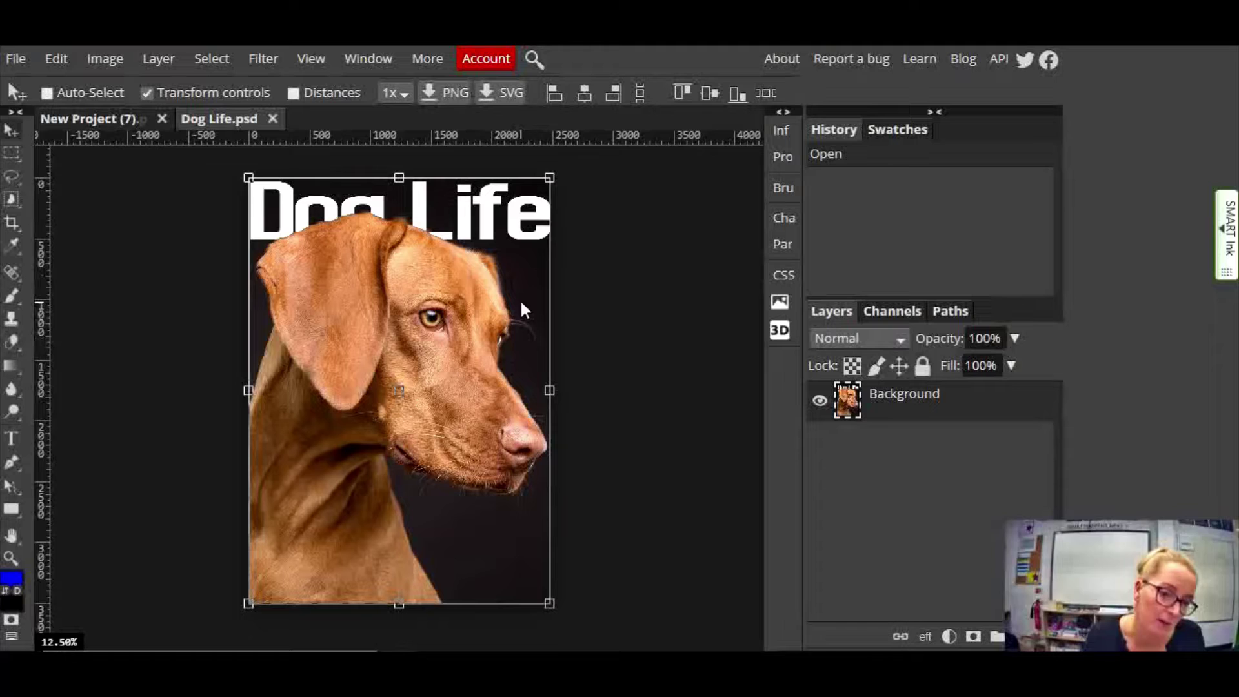
# Create a blank A4 portrait document at 300 DPI from the Print presets.
pyautogui.click(17, 60)
pyautogui.click(58, 86)
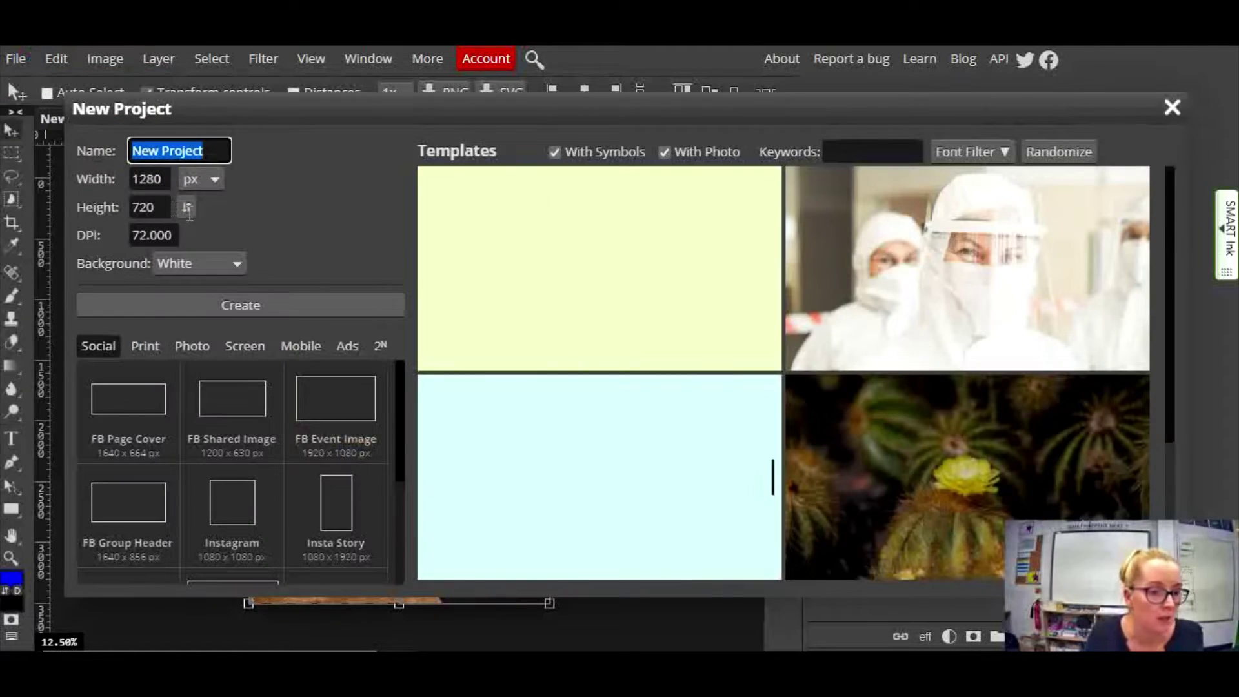
pyautogui.click(136, 347)
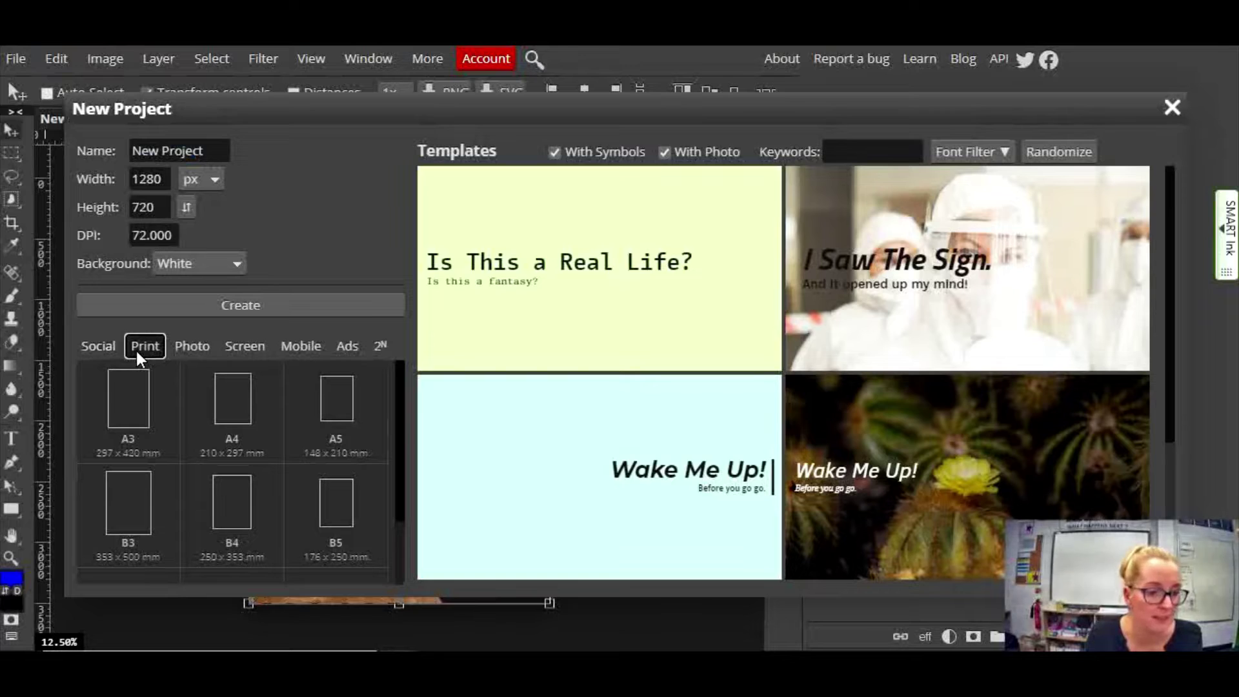
pyautogui.click(244, 414)
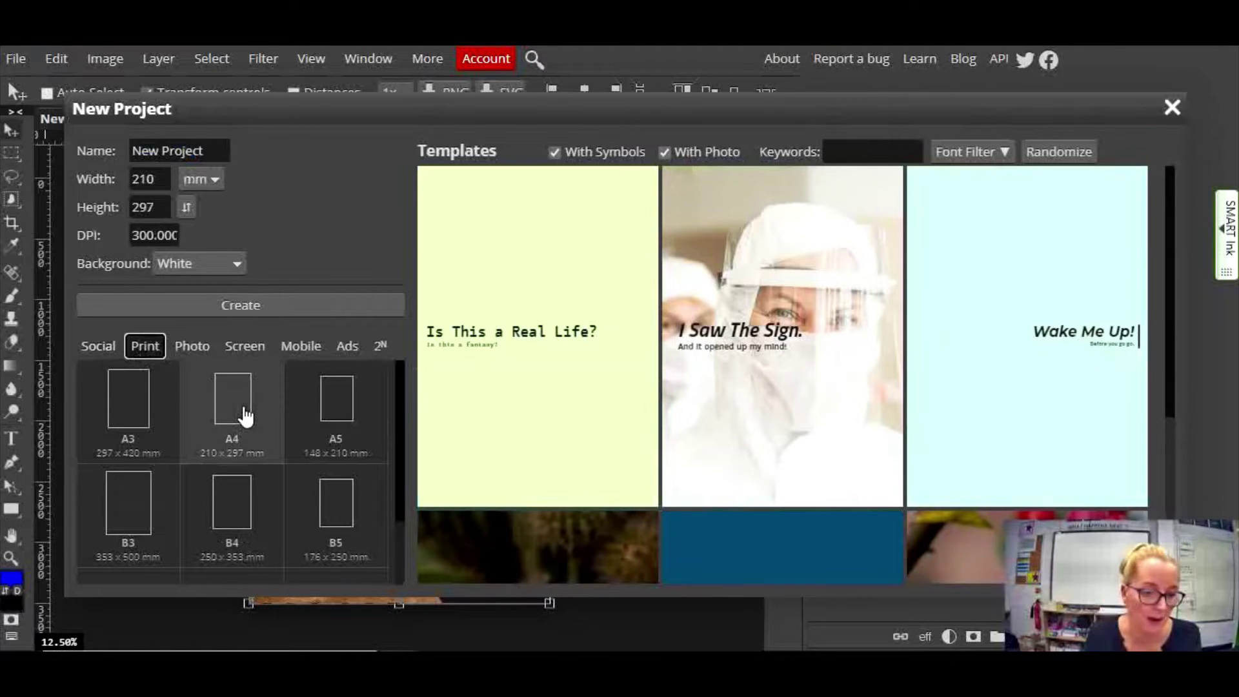
pyautogui.click(261, 305)
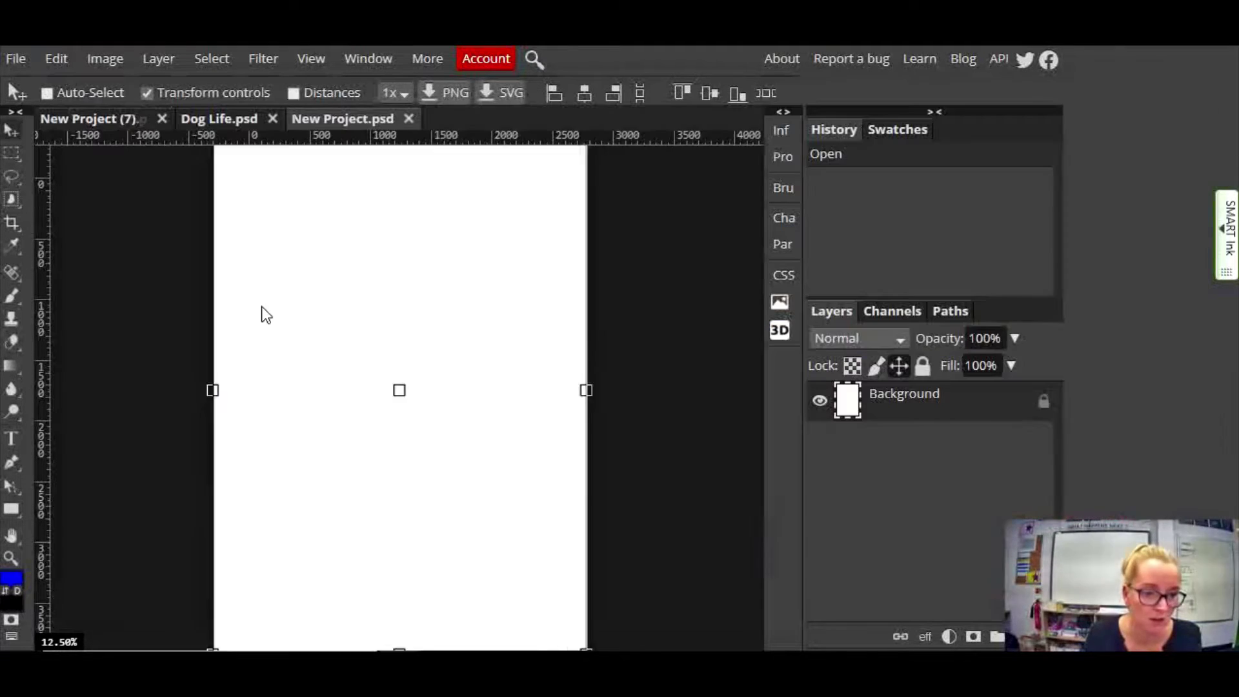
# Place the dog-3277414_1920 photo into the new document as a layer.
pyautogui.click(18, 60)
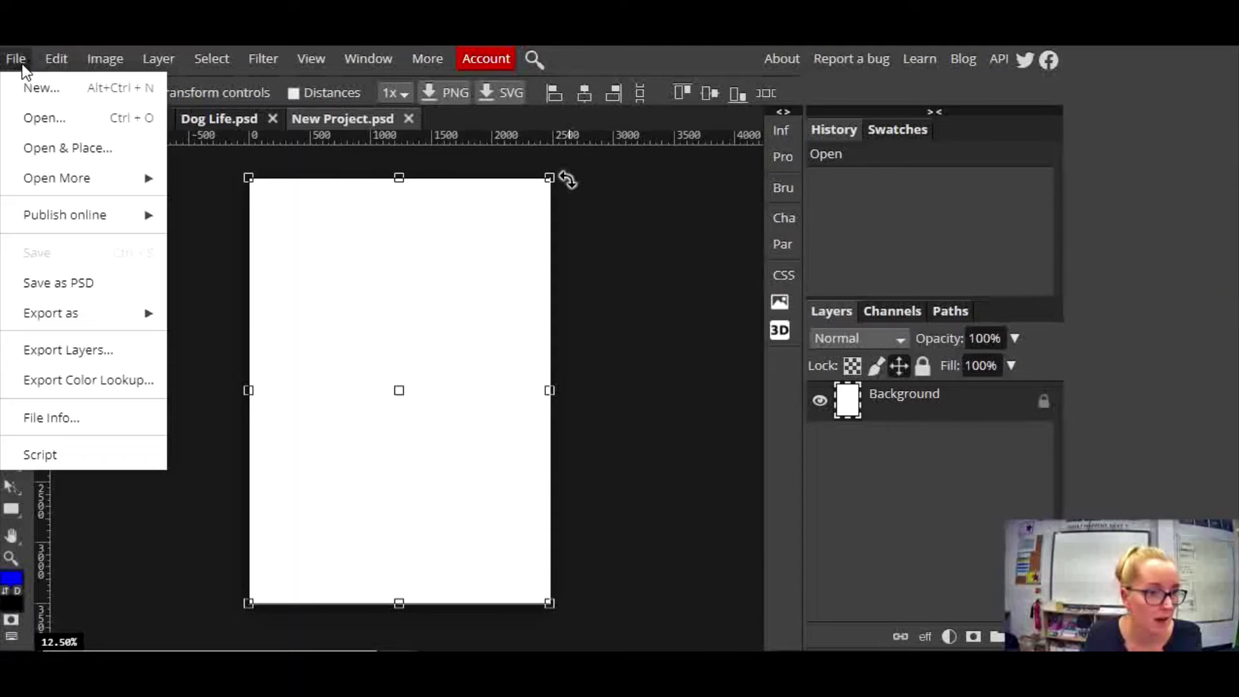
pyautogui.click(71, 149)
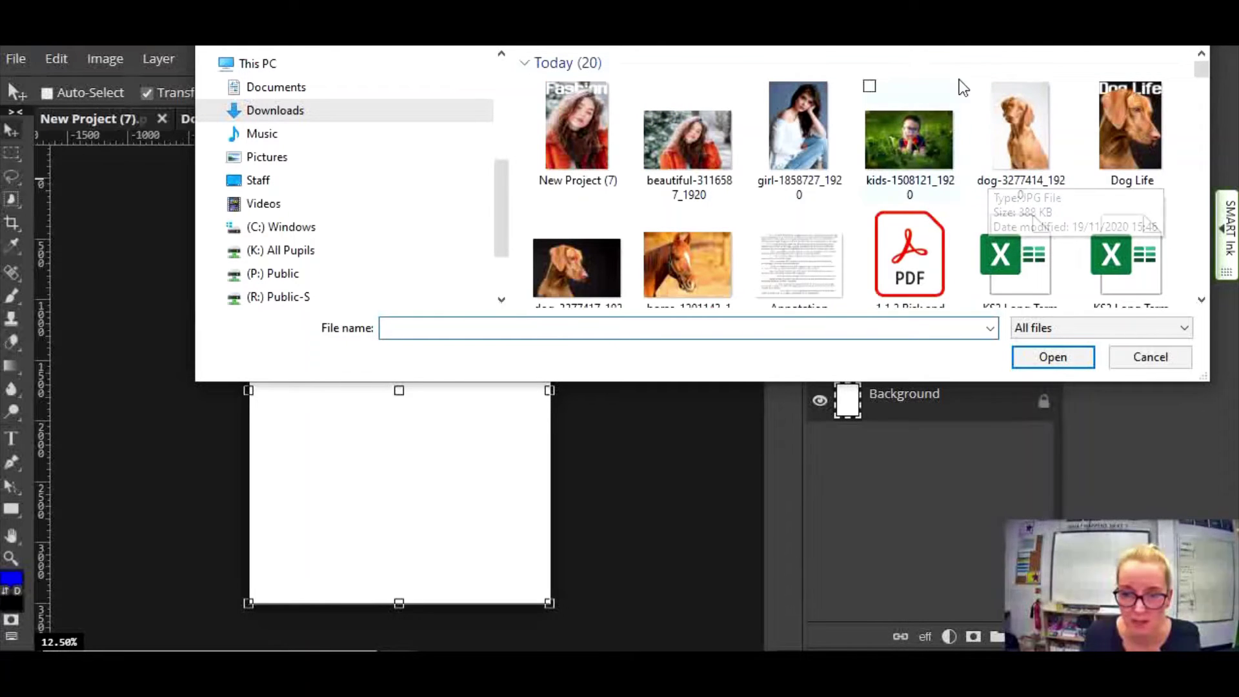
pyautogui.click(1021, 142)
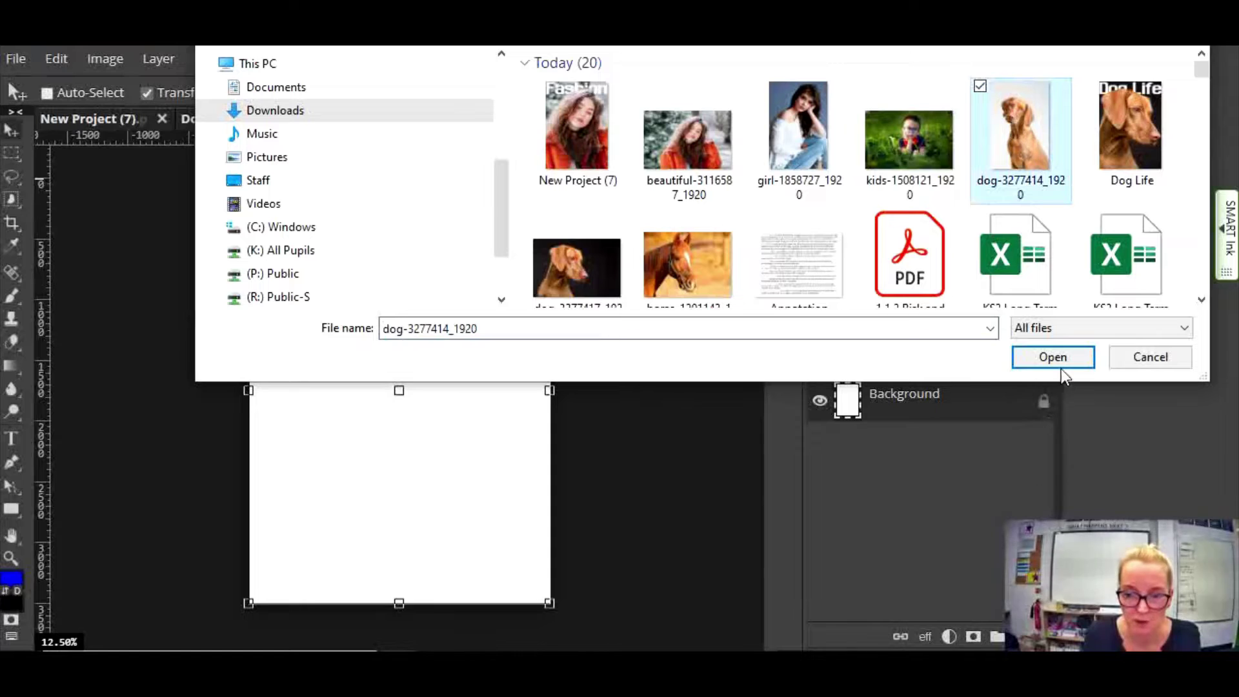
pyautogui.click(1051, 354)
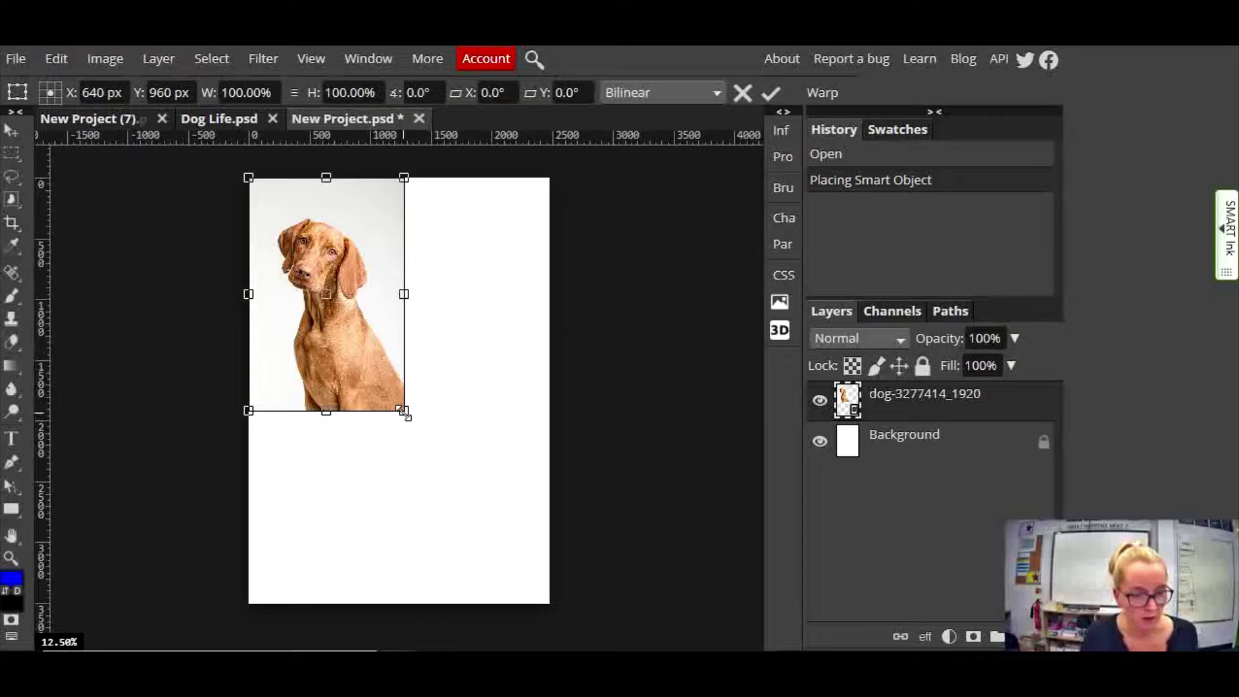
# Scale the dog photo up to fill the A4 page and duplicate its layer.
pyautogui.moveTo(405, 415); pyautogui.dragTo(549, 573)
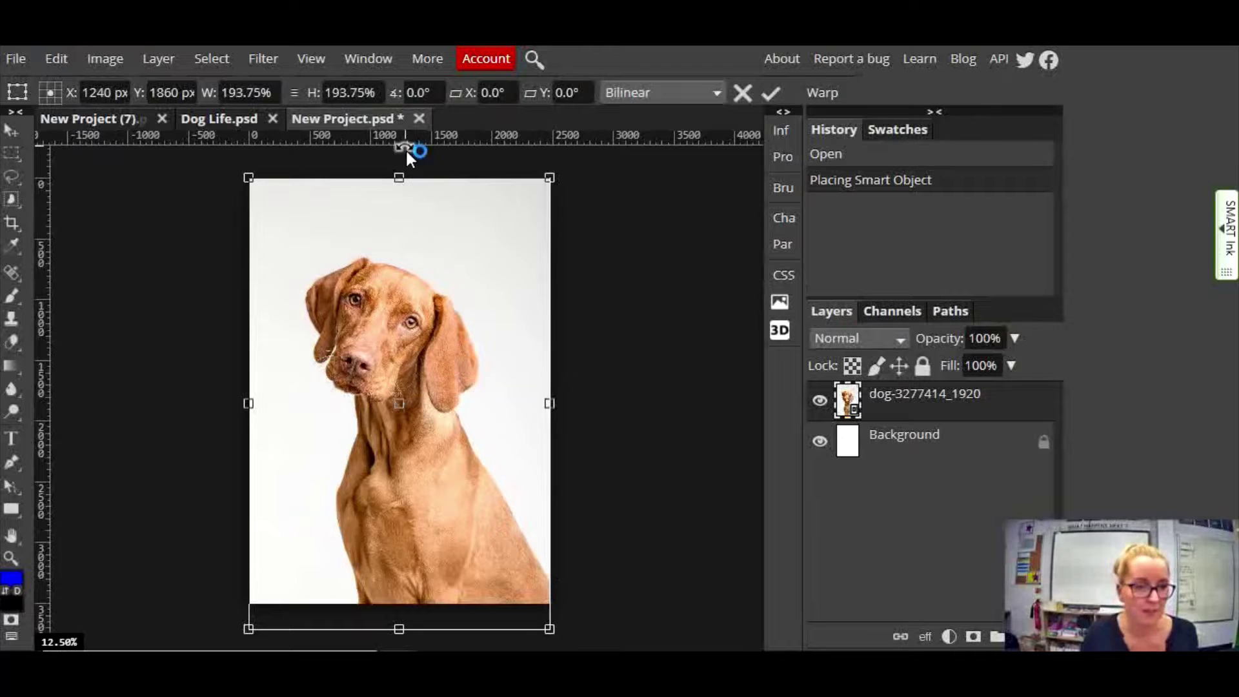
pyautogui.click(161, 59)
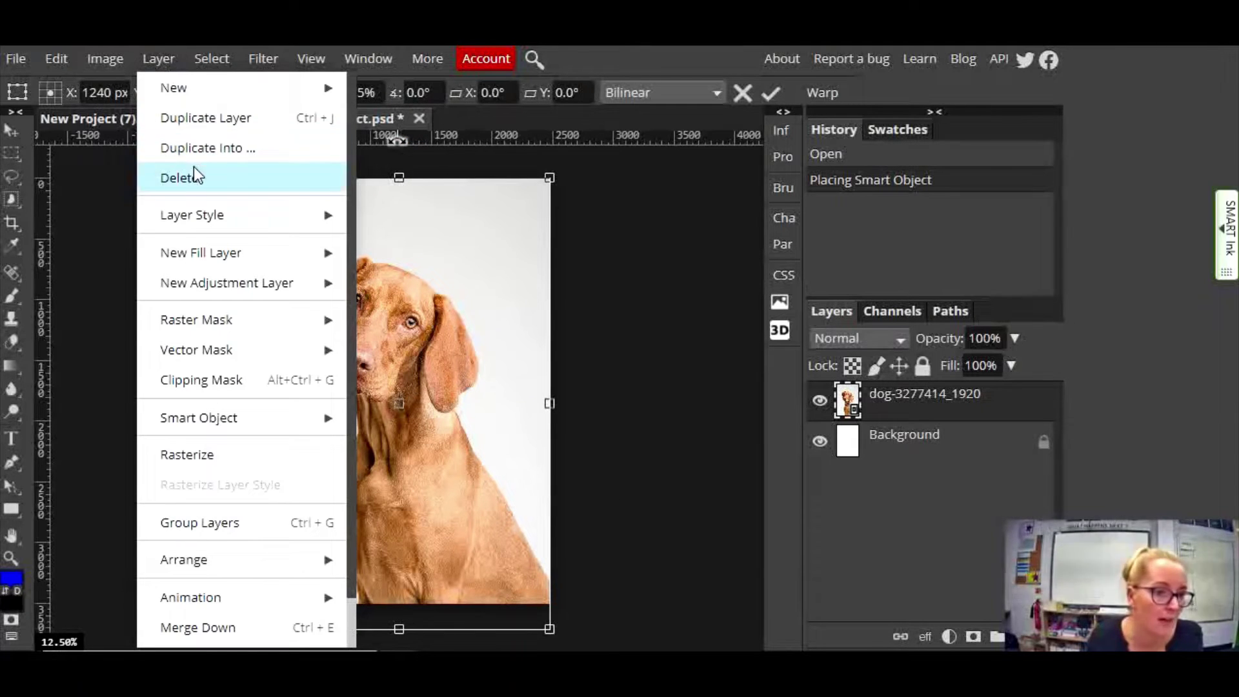
pyautogui.click(203, 122)
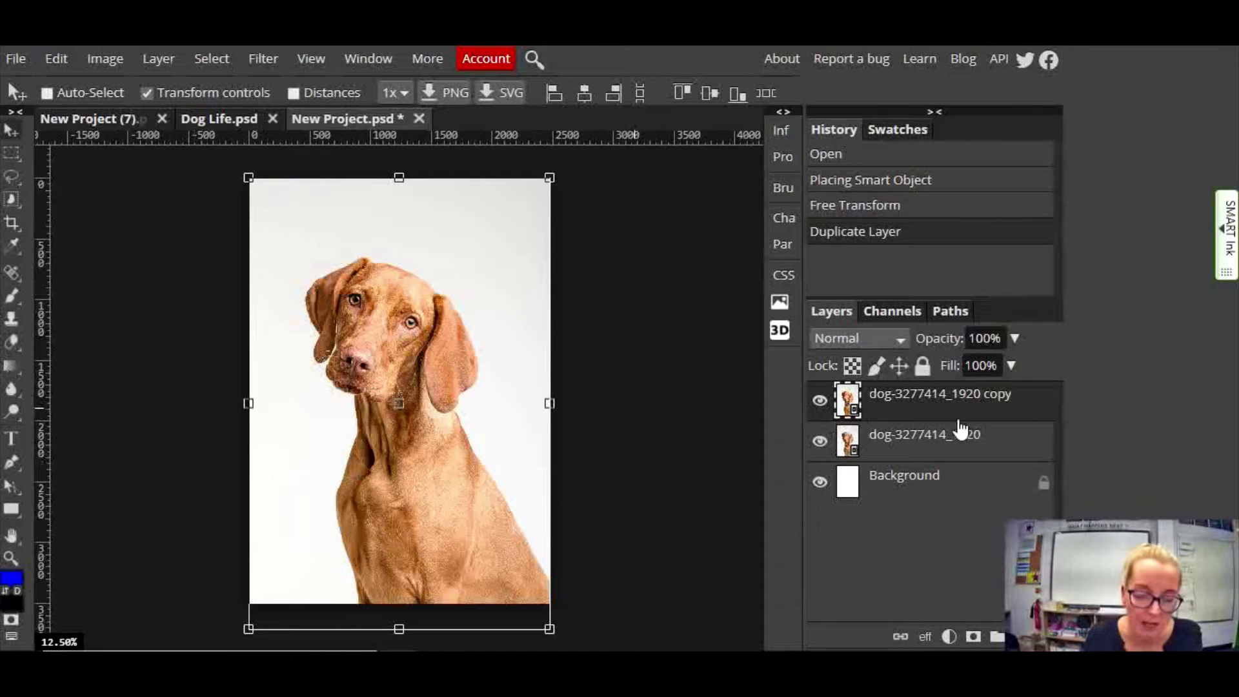
# Draw a text box across the page top, set to Distant Galaxy at 900 px.
pyautogui.click(11, 439)
pyautogui.moveTo(258, 185); pyautogui.dragTo(538, 311)
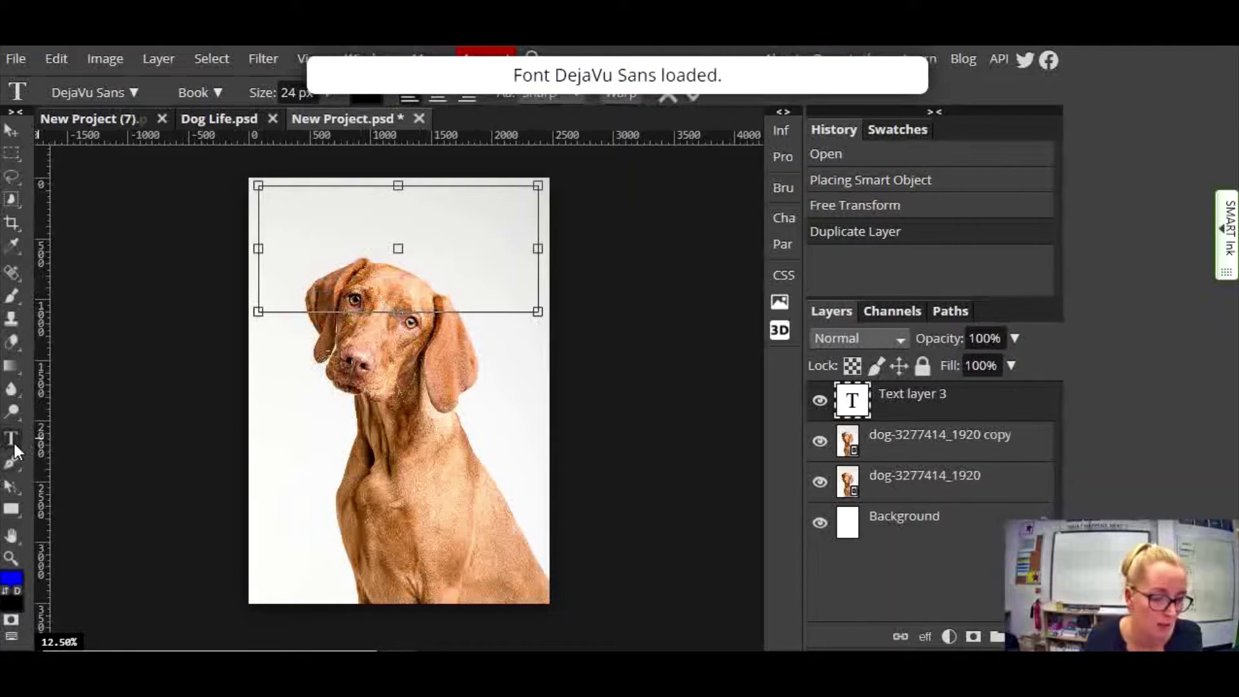
pyautogui.doubleClick(296, 94)
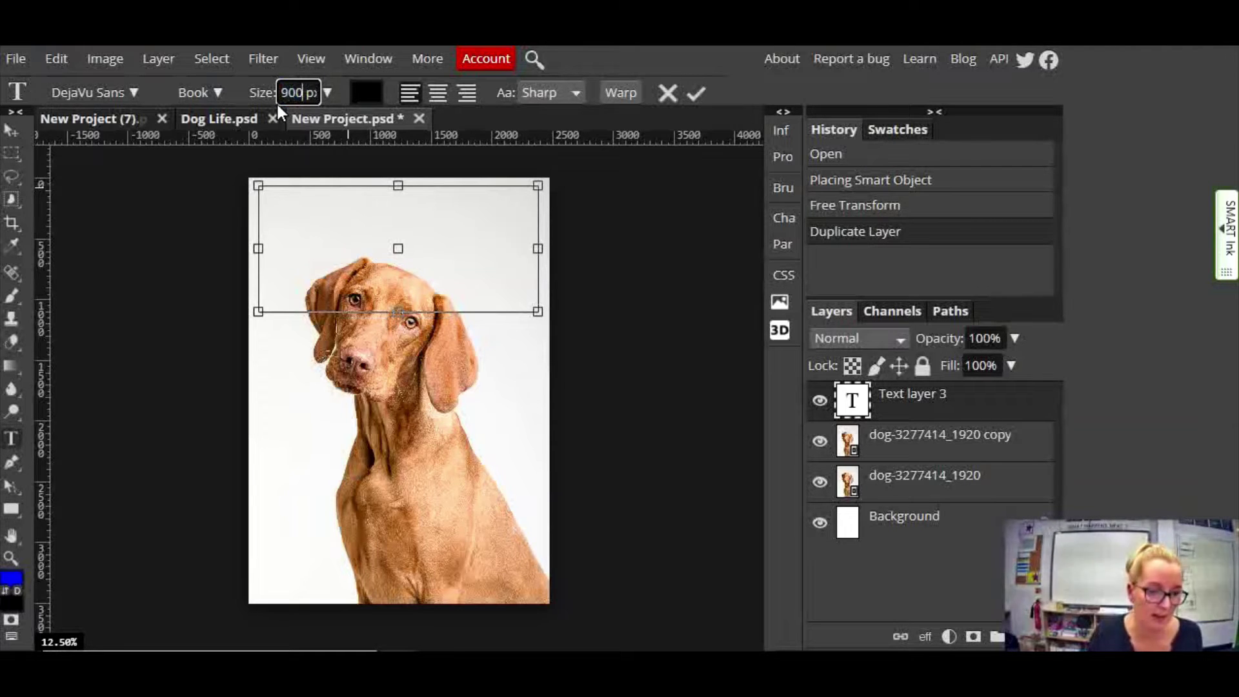
pyautogui.click(286, 235)
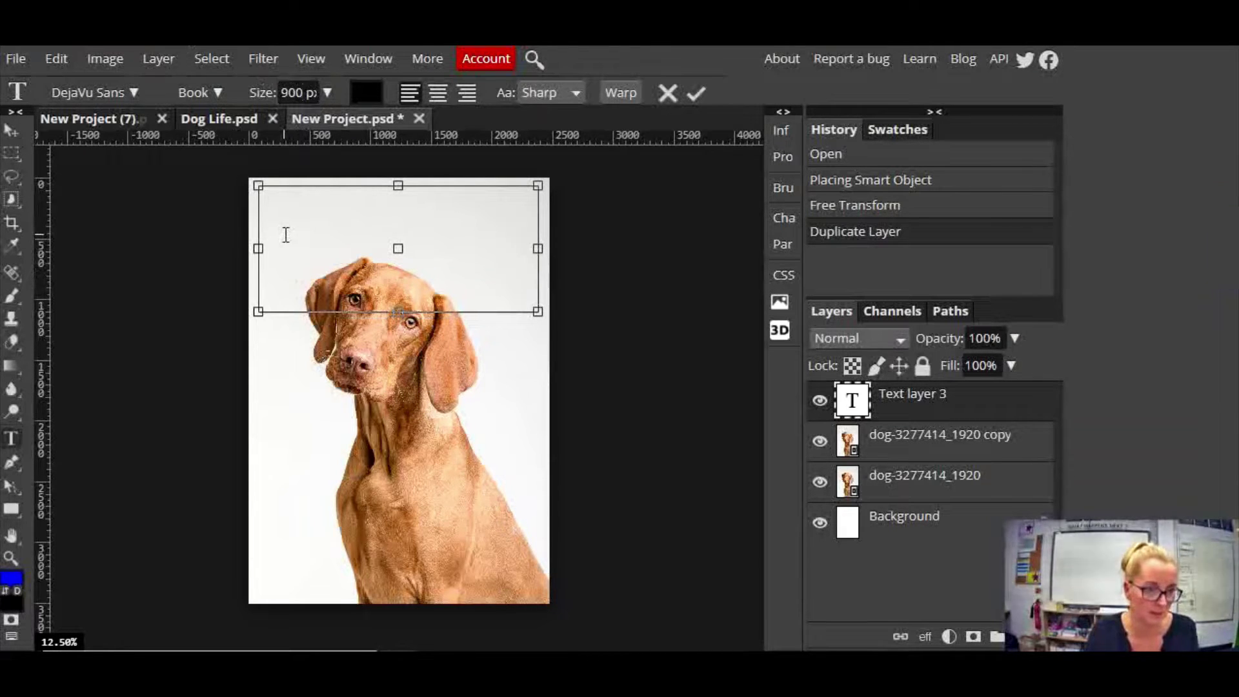
pyautogui.click(134, 94)
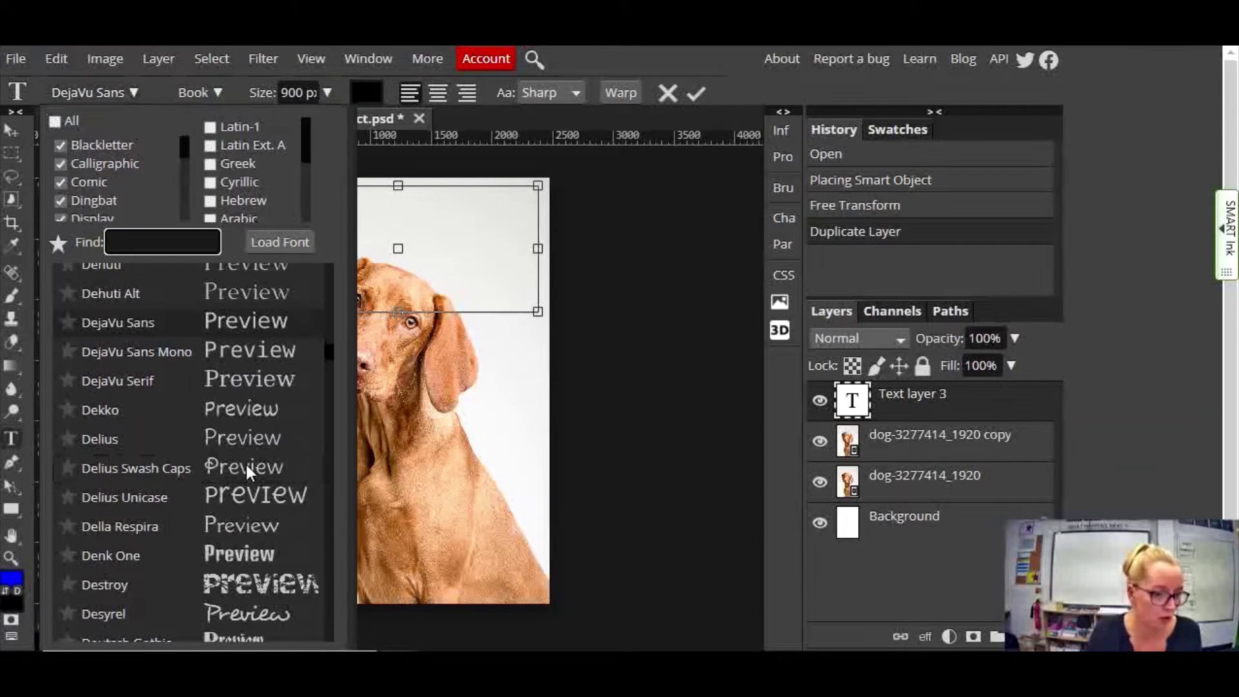
pyautogui.scroll(-5, 249, 463)
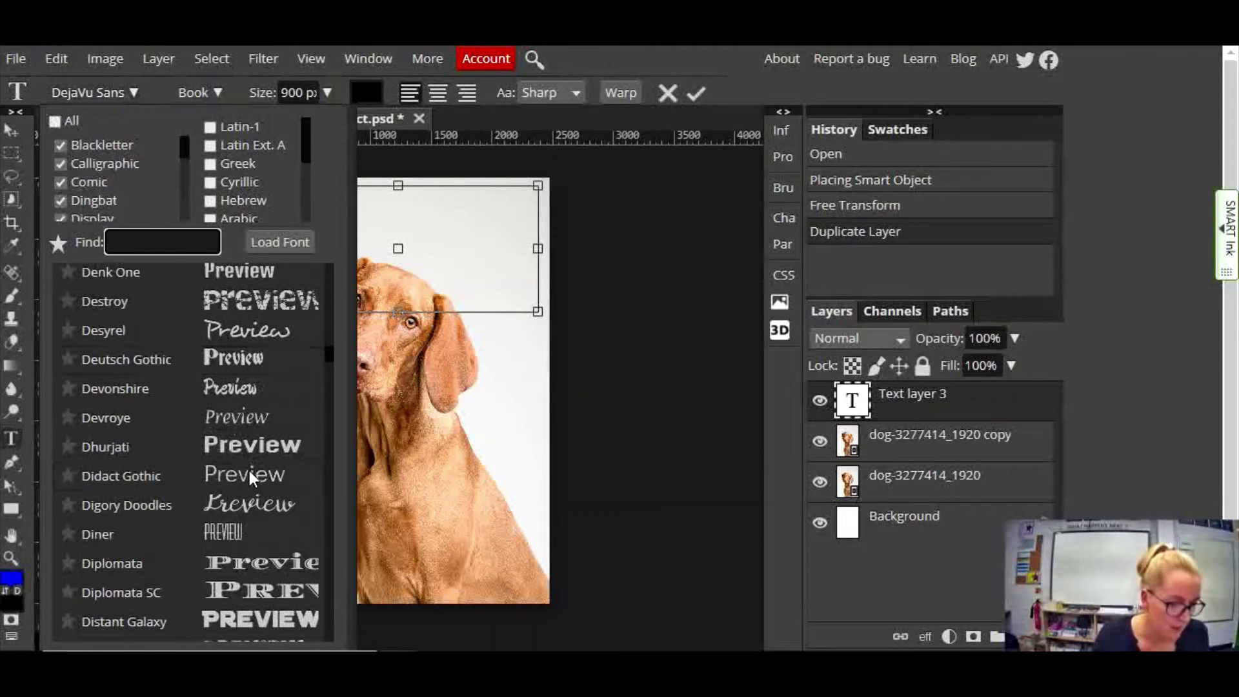
pyautogui.scroll(-1, 267, 550)
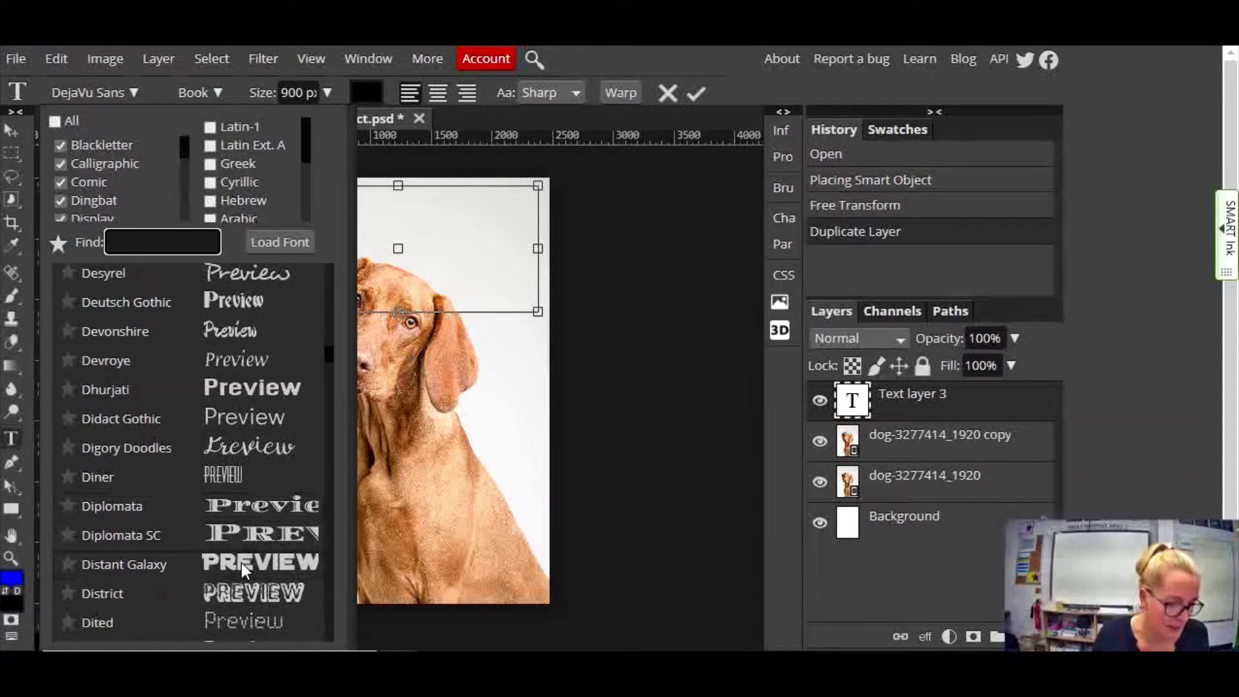
pyautogui.click(242, 564)
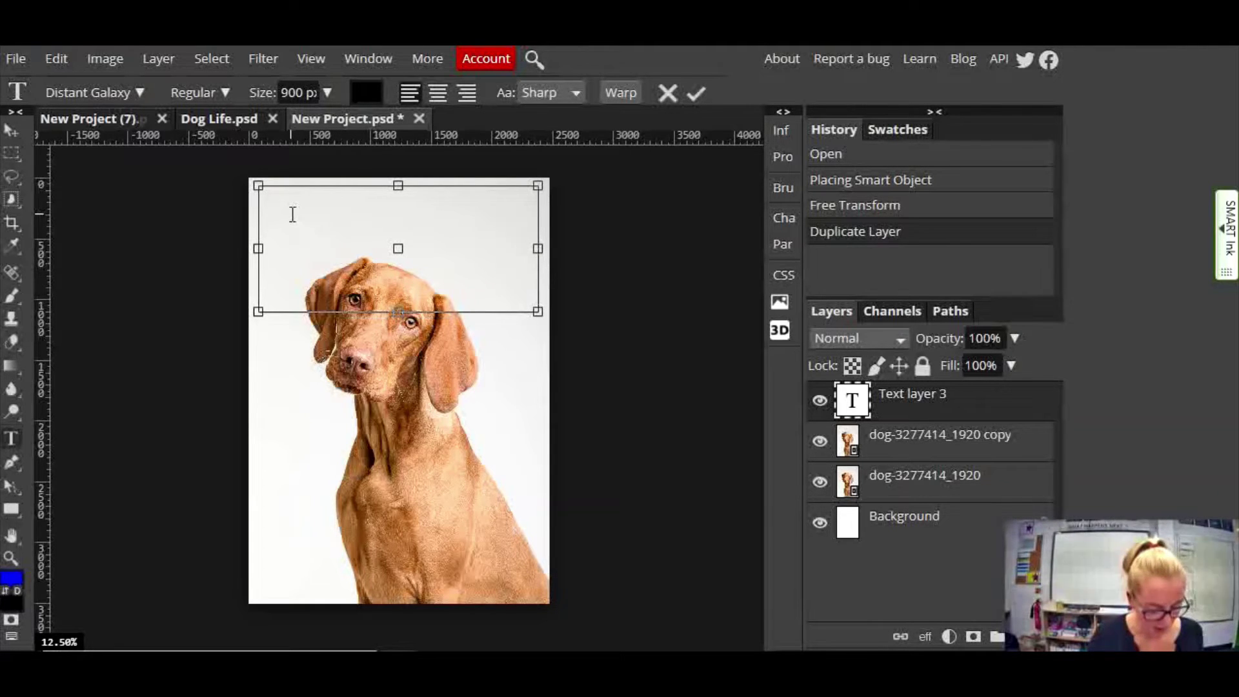
# Type the DOG LIFE masthead at 550 px, widen its box, and lower it over the dog's head.
pyautogui.write('DOG')
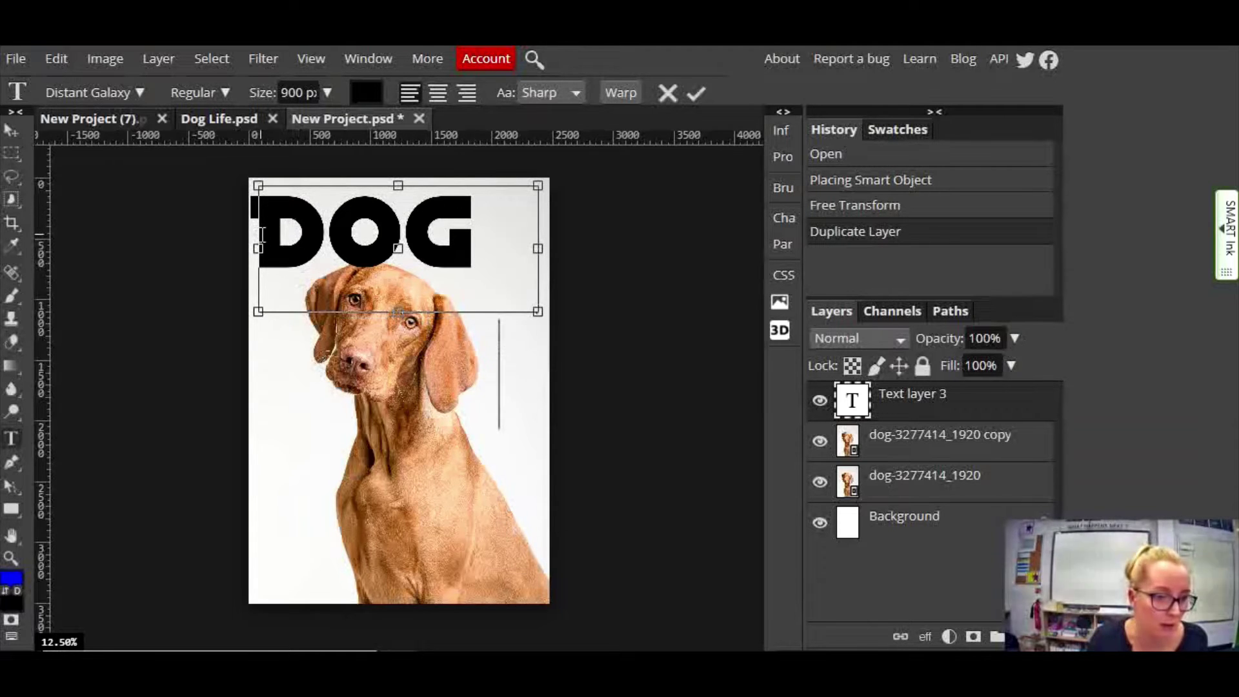
pyautogui.moveTo(262, 236); pyautogui.dragTo(540, 372)
pyautogui.click(289, 93)
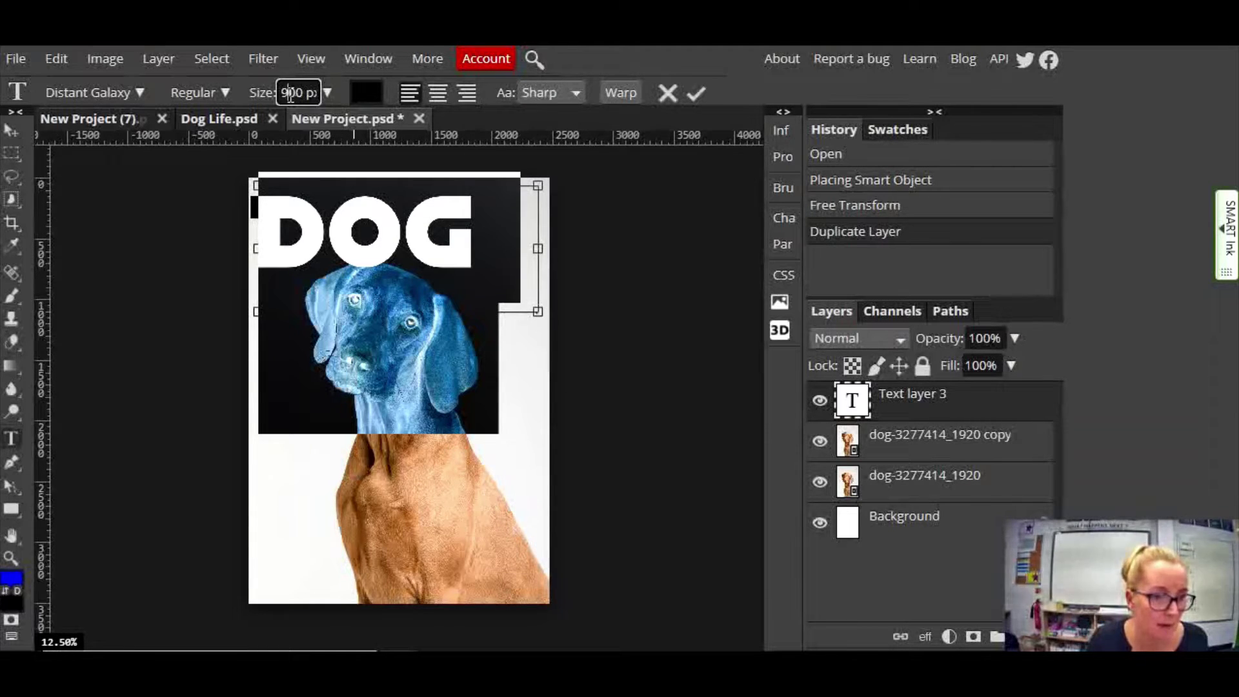
pyautogui.press('BackSpace')
pyautogui.write('6')
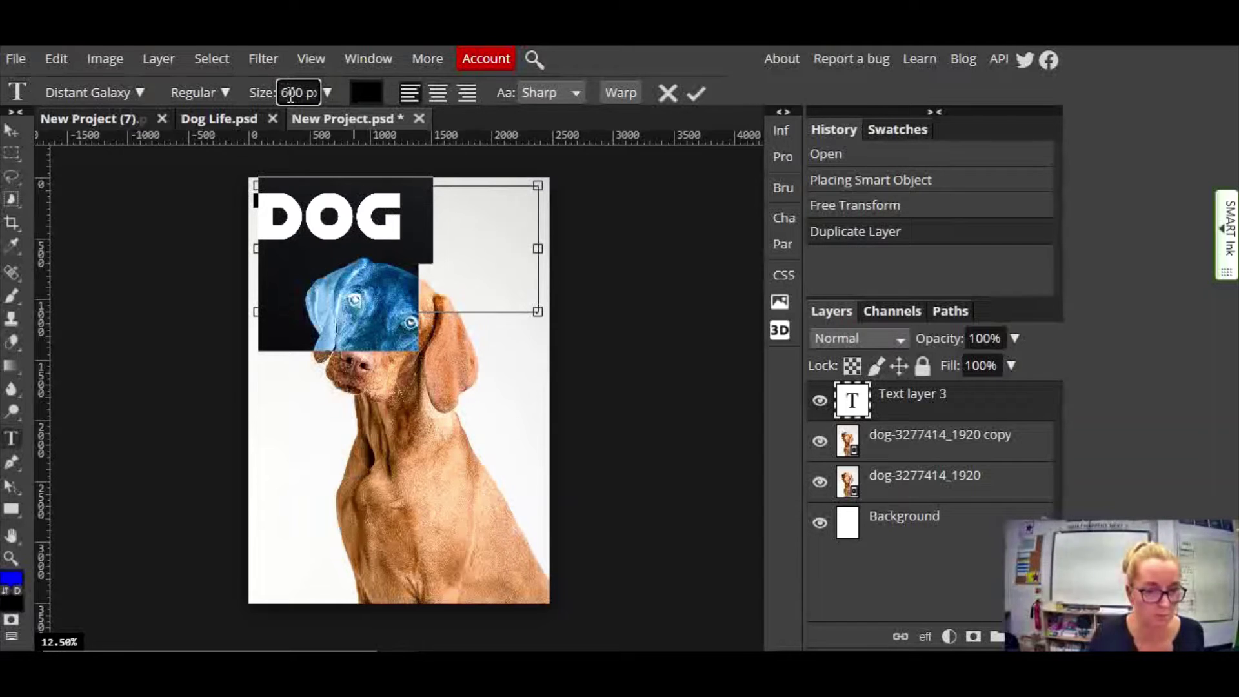
pyautogui.moveTo(539, 313); pyautogui.dragTo(674, 335)
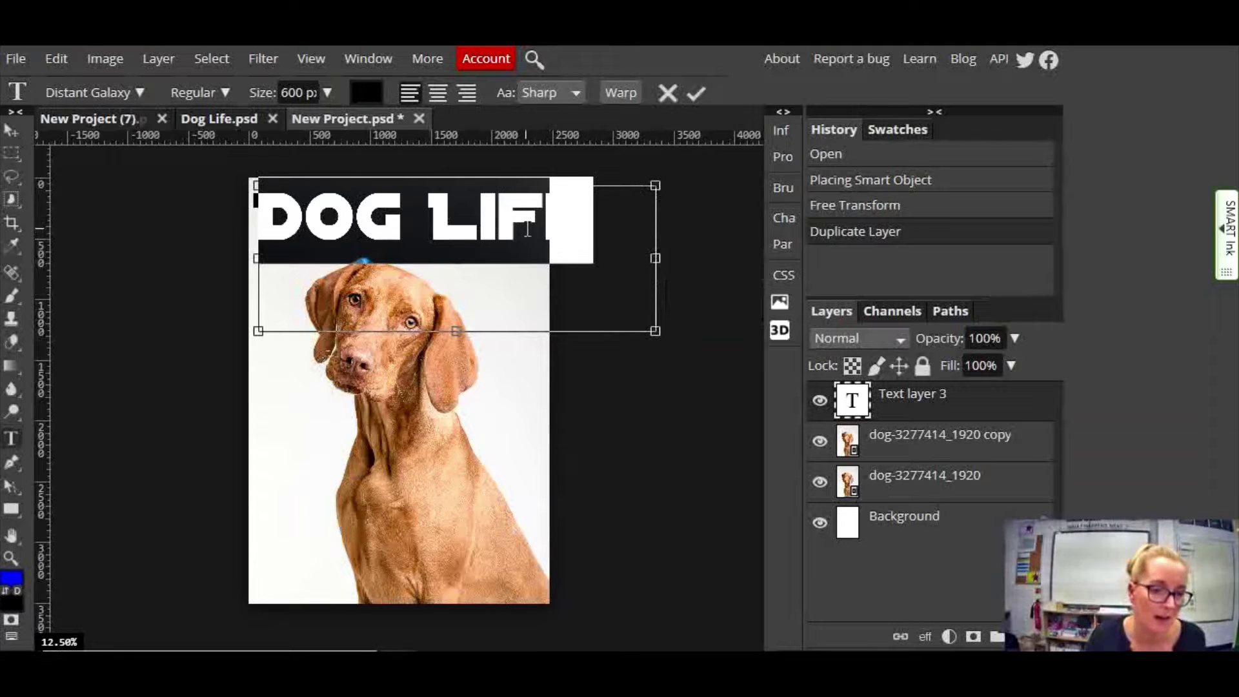
pyautogui.click(288, 83)
pyautogui.press('BackSpace')
pyautogui.press('BackSpace')
pyautogui.press('BackSpace')
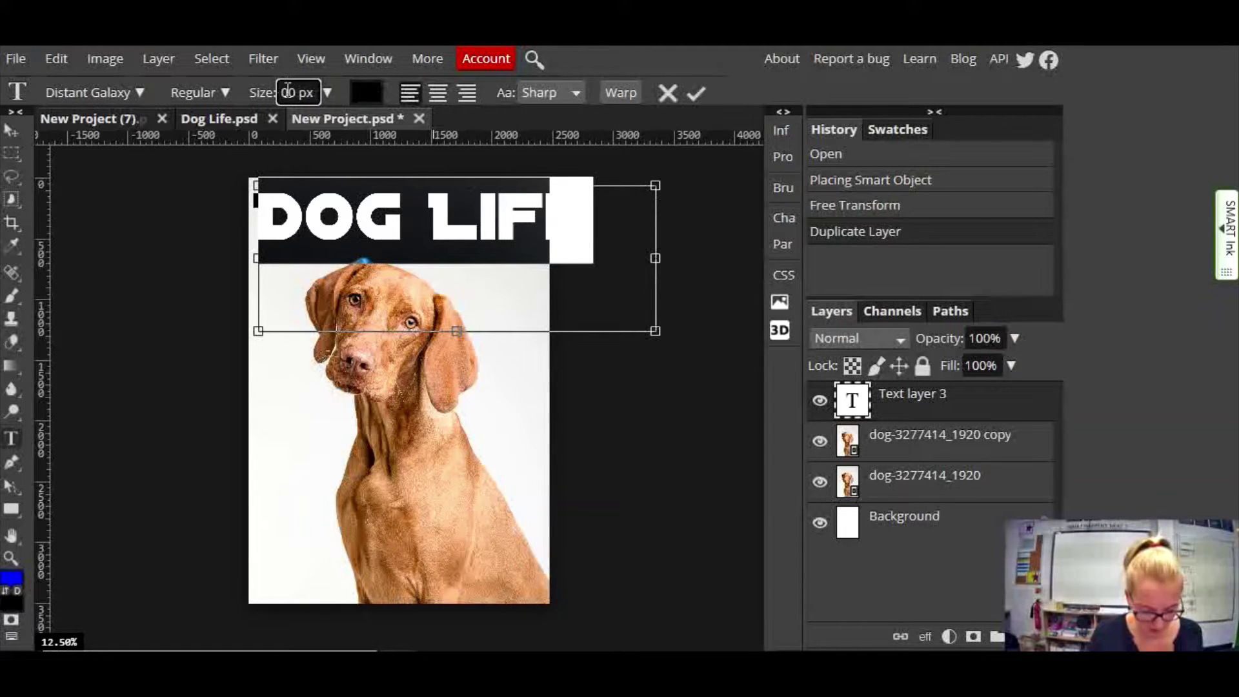
pyautogui.write('550')
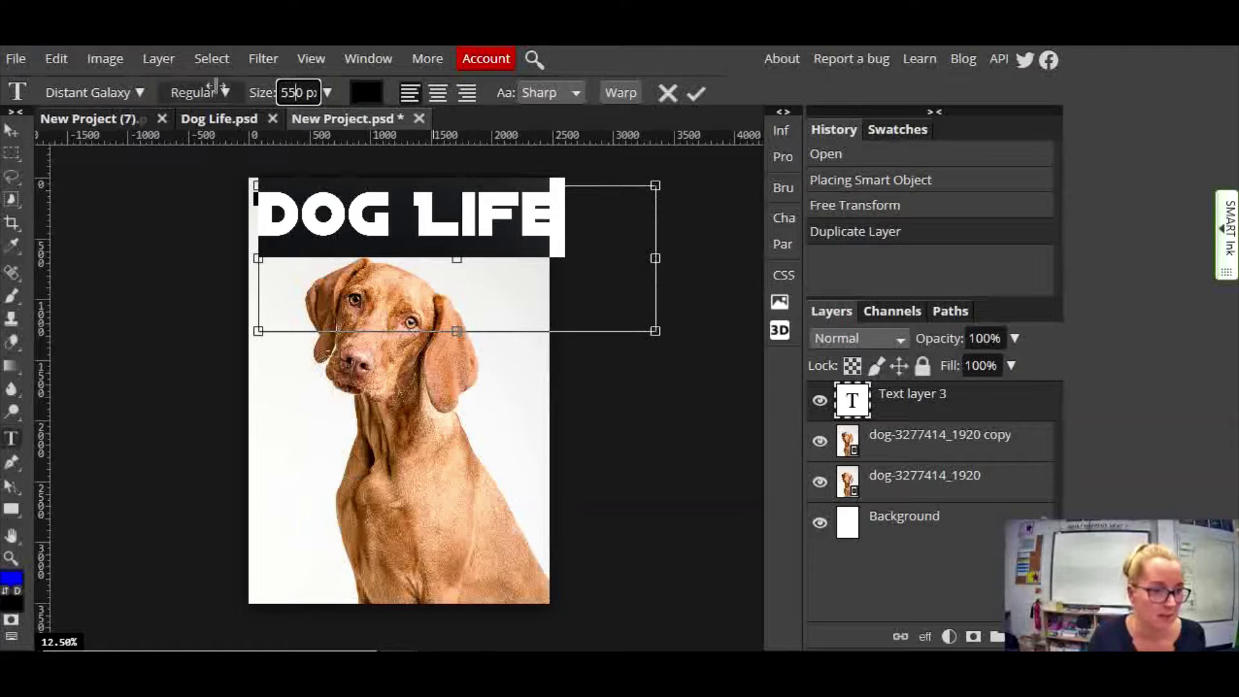
pyautogui.click(11, 133)
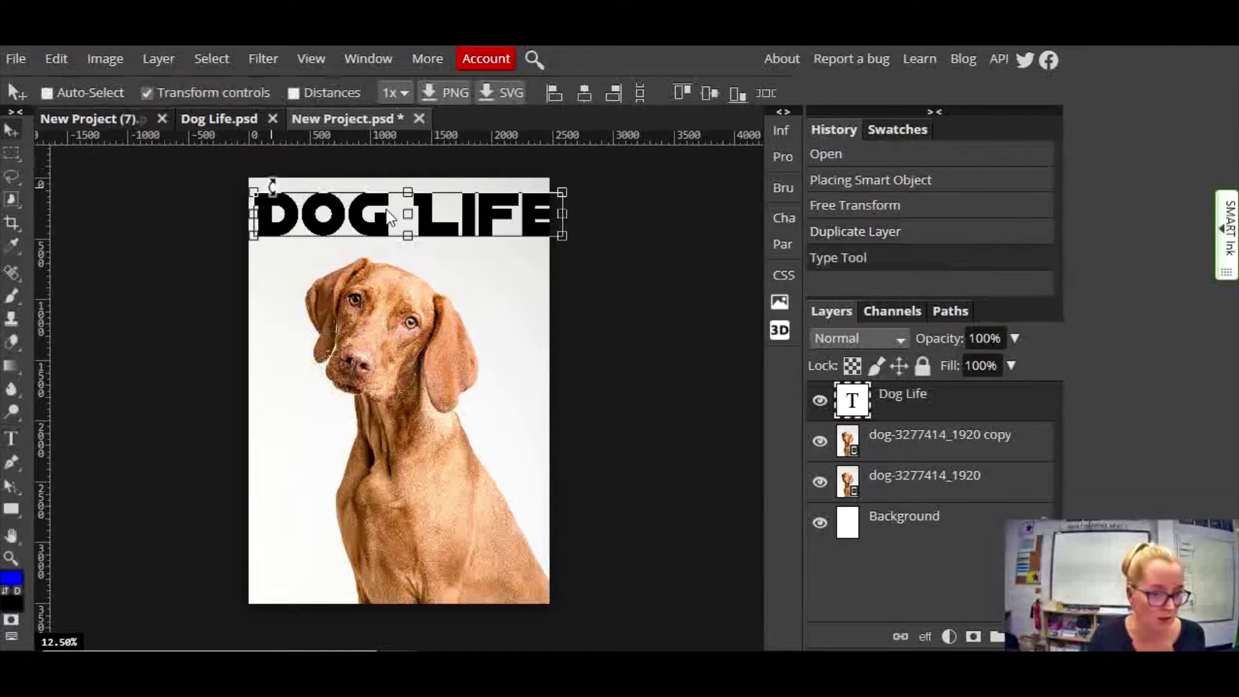
pyautogui.moveTo(439, 227); pyautogui.dragTo(428, 284)
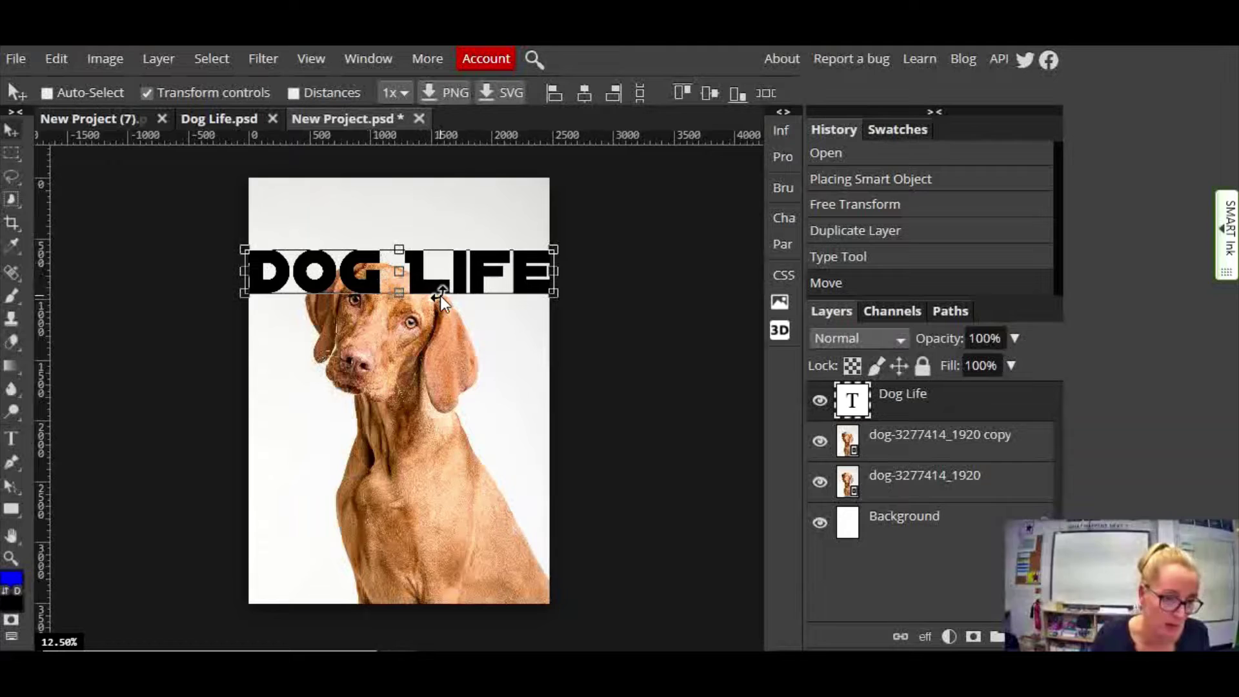
# Nudge the masthead slightly and move the Dog Life layer below the dog copy layer.
pyautogui.moveTo(431, 288); pyautogui.dragTo(428, 280)
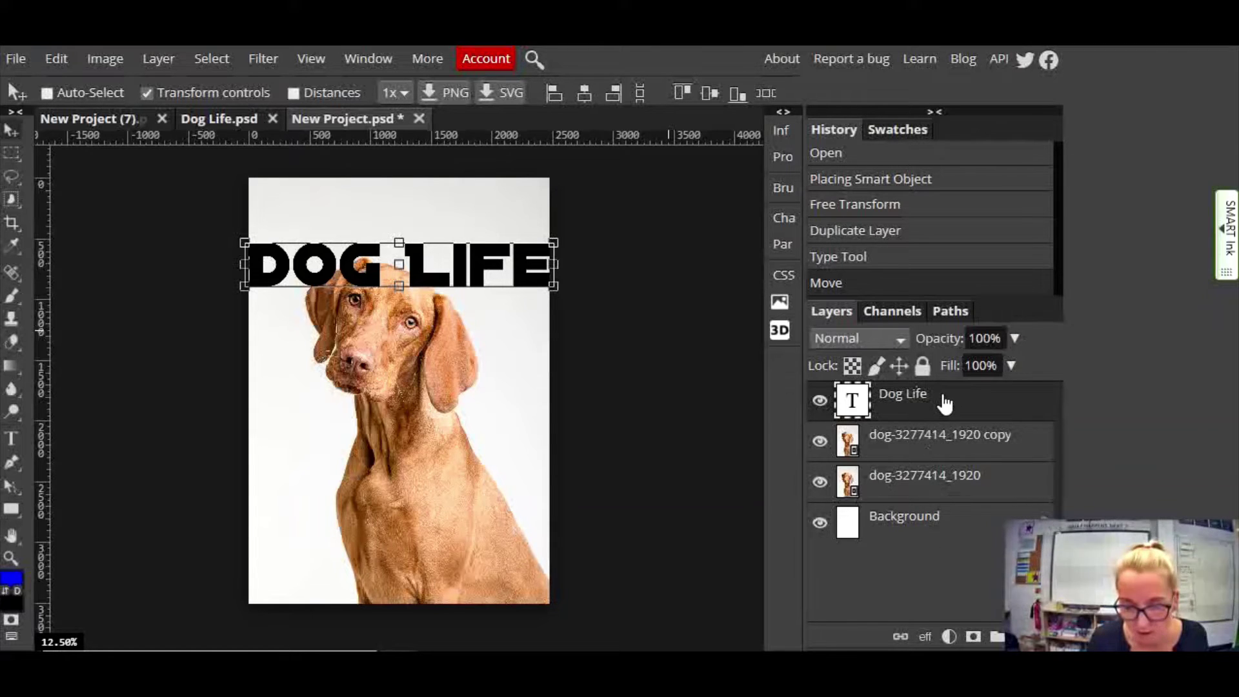
pyautogui.moveTo(944, 410); pyautogui.dragTo(947, 455)
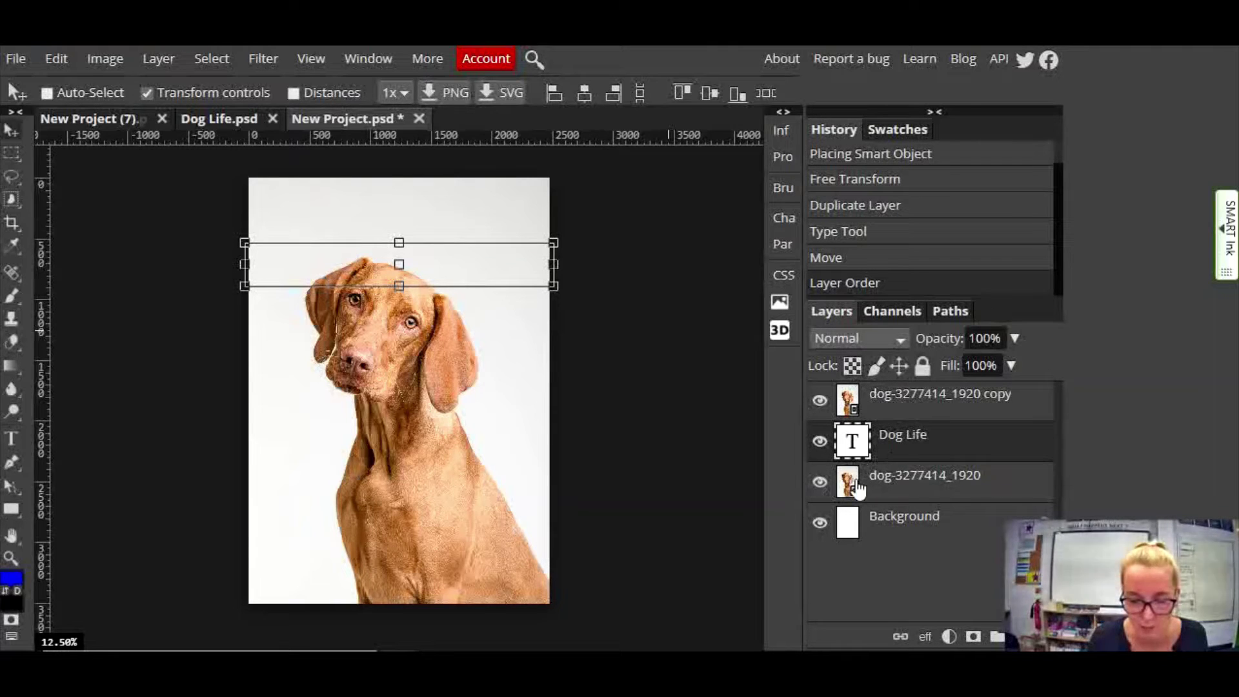
# Magic Cut the dog from the copy layer, keeping its chest and removing the backdrop, output as a new layer.
pyautogui.click(898, 405)
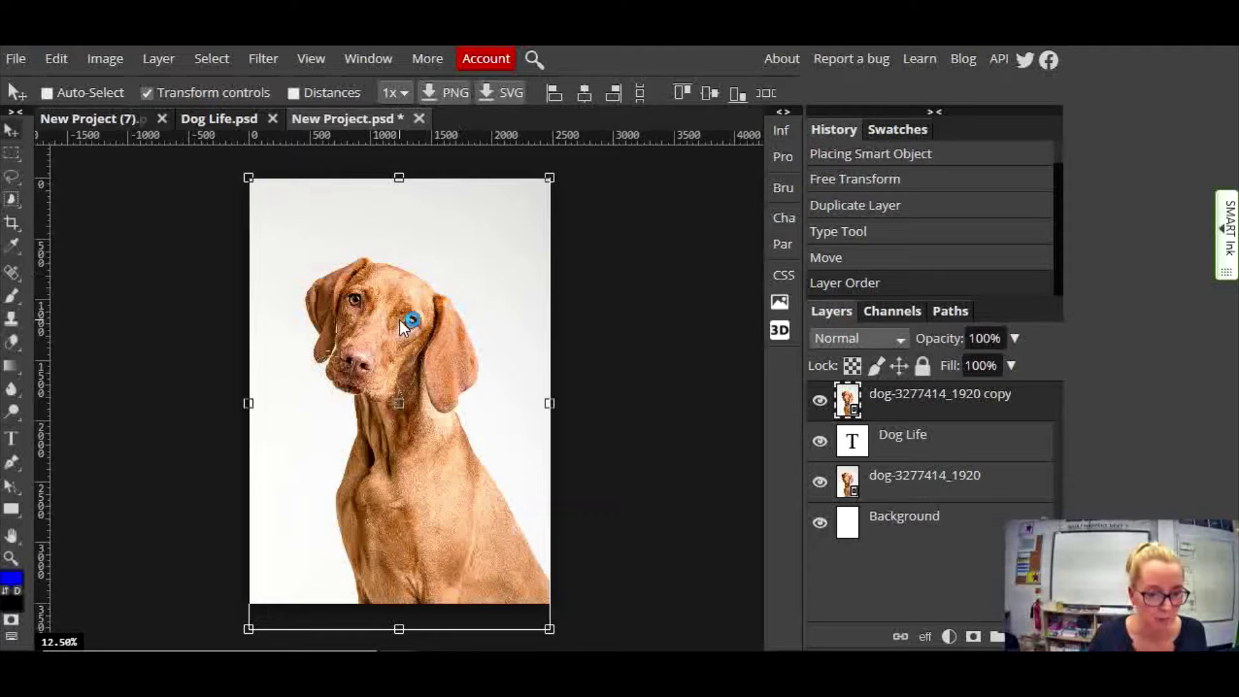
pyautogui.click(206, 60)
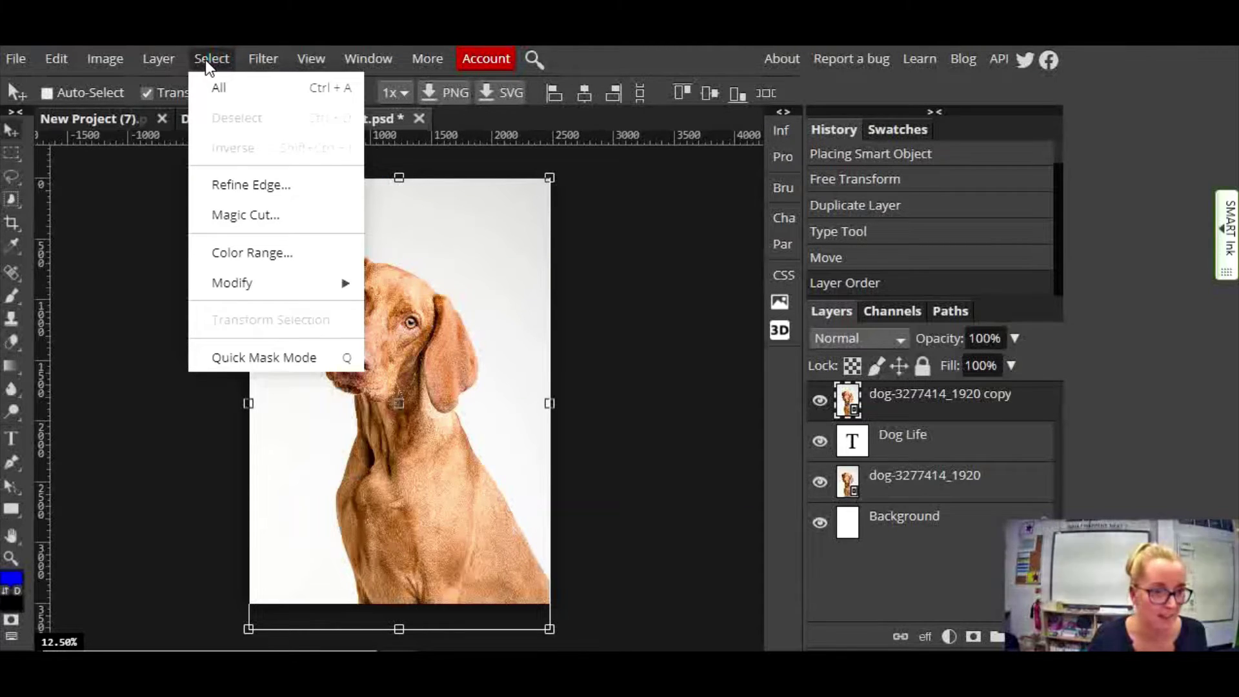
pyautogui.click(252, 216)
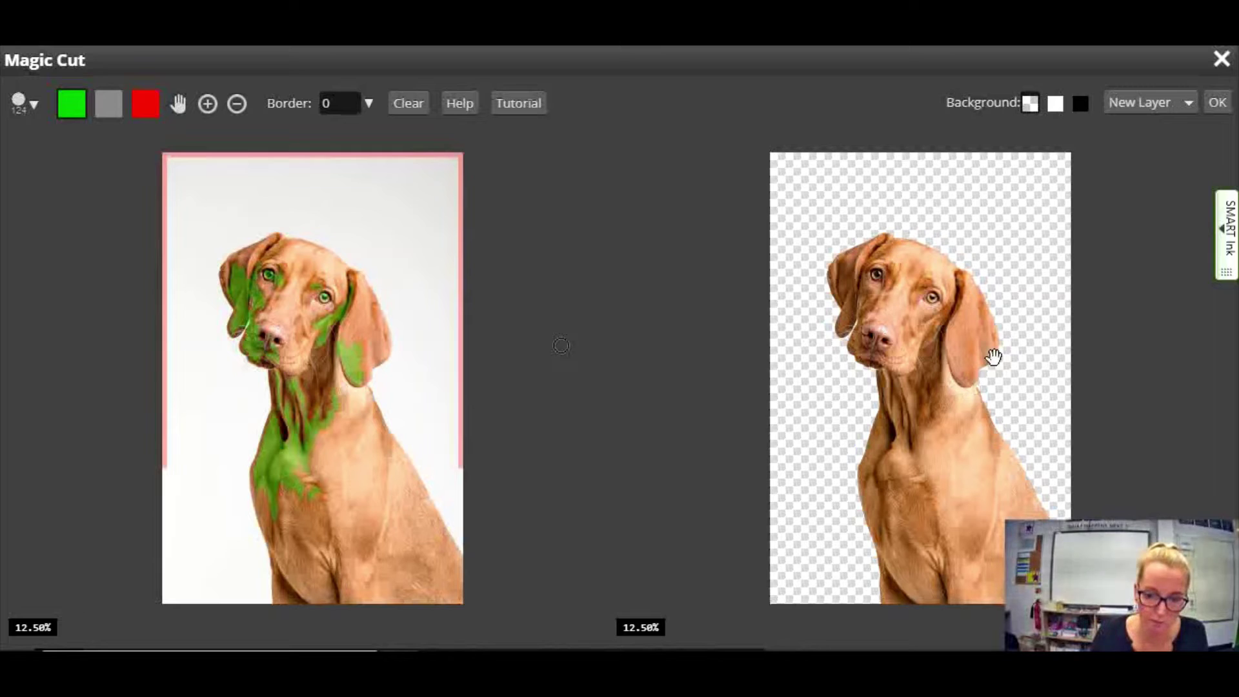
pyautogui.click(71, 103)
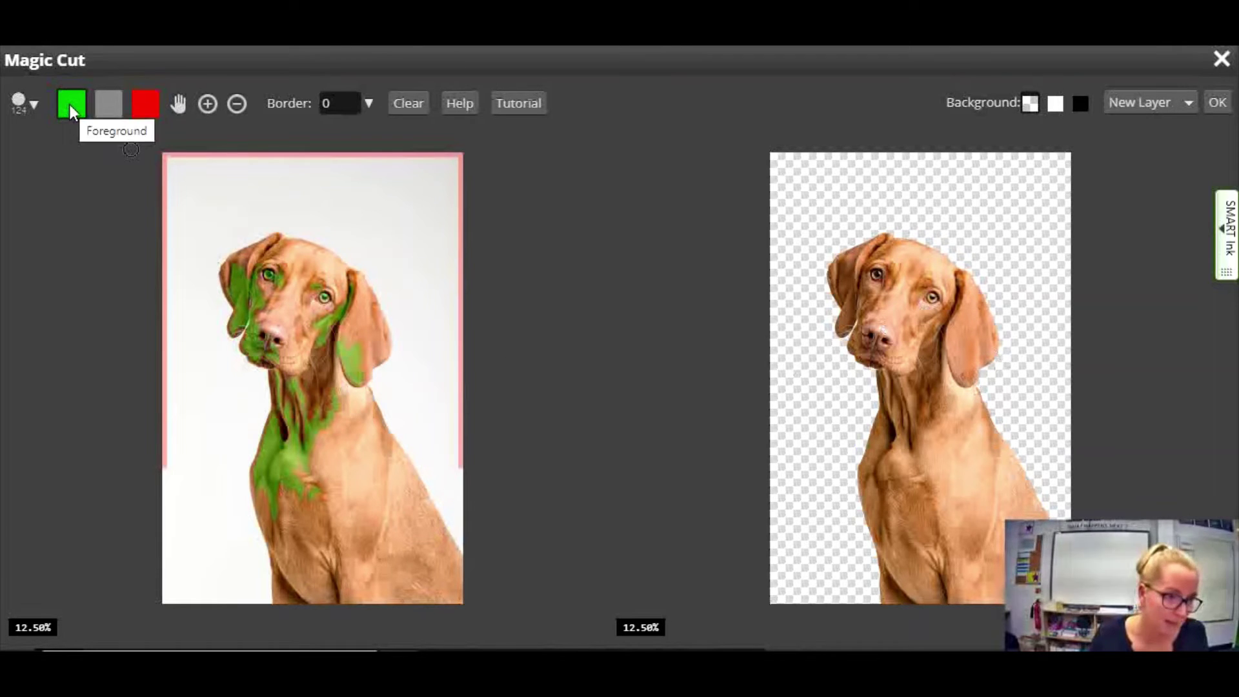
pyautogui.moveTo(345, 445); pyautogui.dragTo(396, 549)
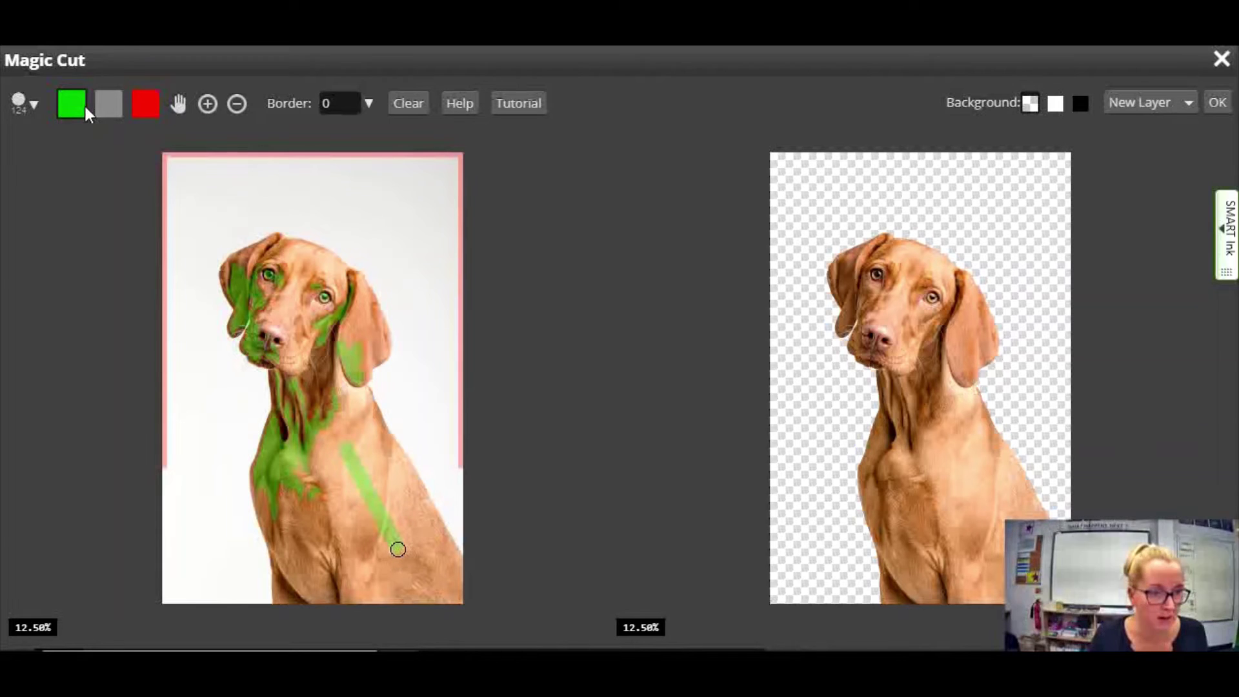
pyautogui.click(145, 105)
pyautogui.moveTo(235, 192); pyautogui.dragTo(384, 193)
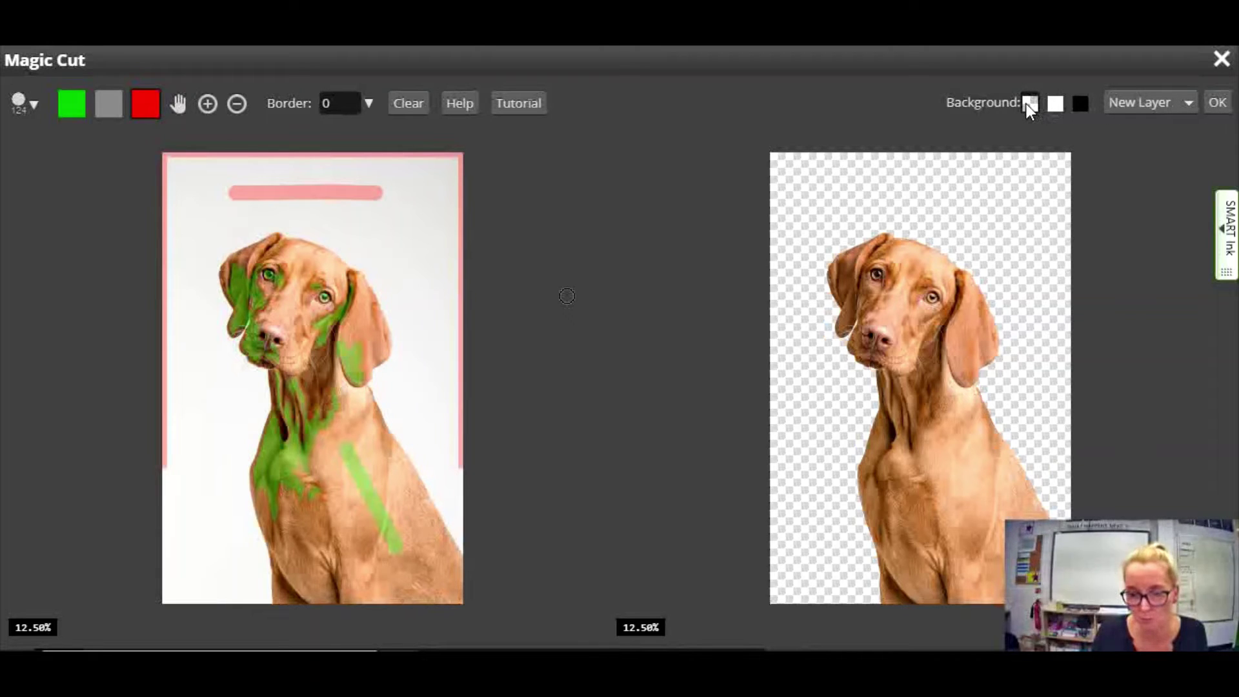
pyautogui.click(1218, 103)
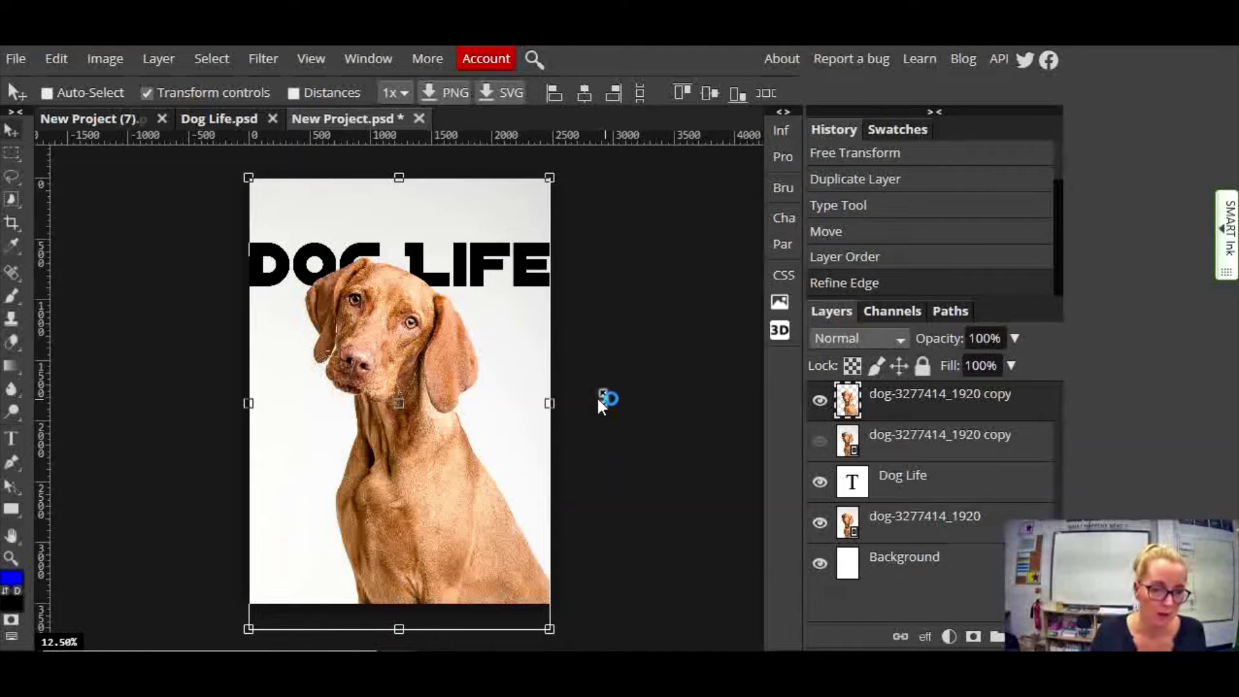
# Cancel the Open dialog and create a new 210 × 297 mm A4 document at 300 DPI.
pyautogui.click(16, 59)
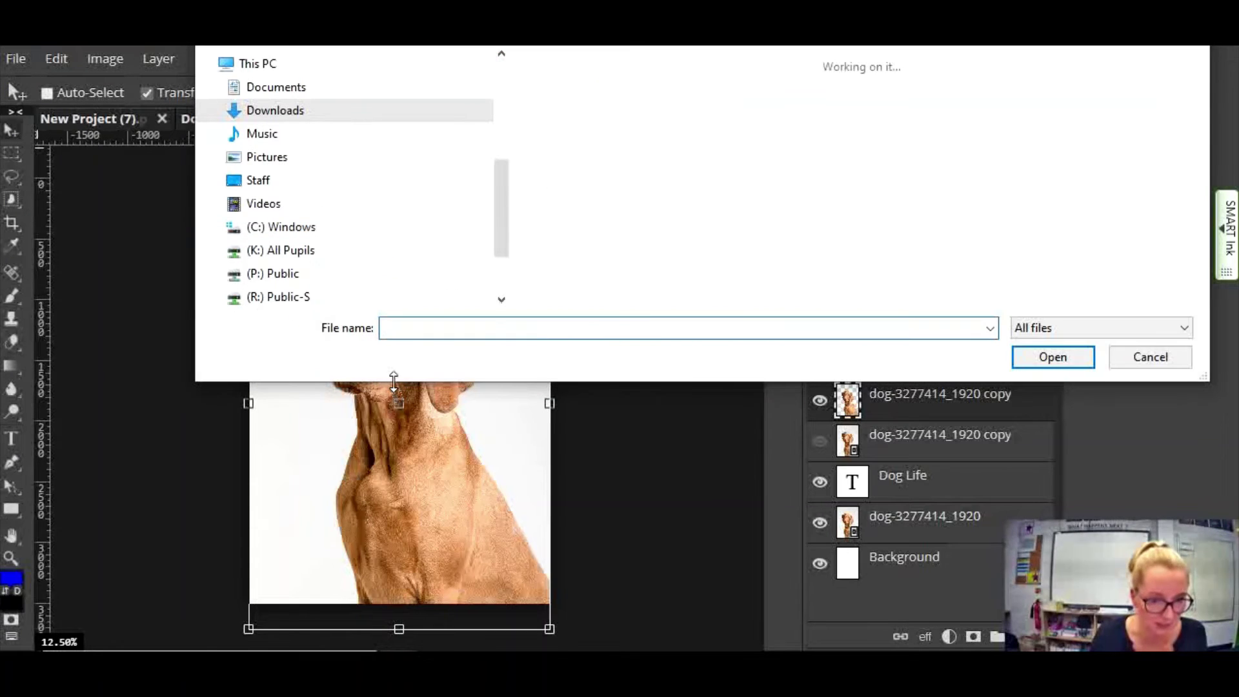
pyautogui.click(1149, 358)
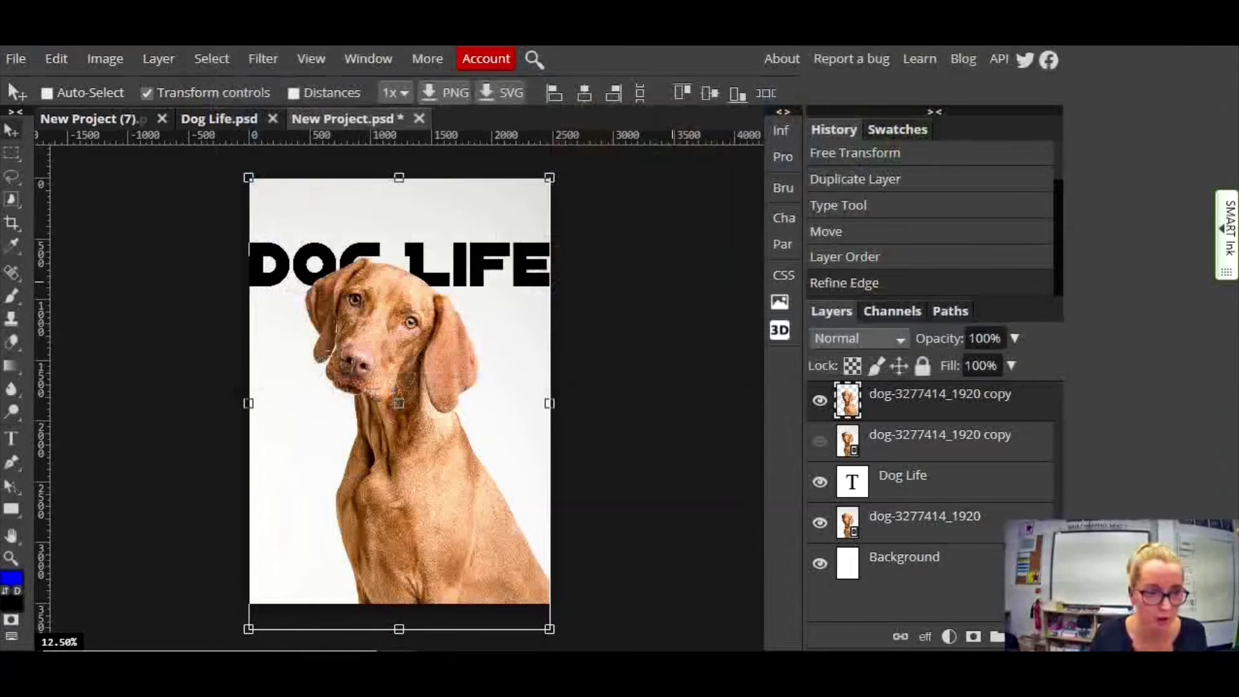
pyautogui.click(15, 59)
pyautogui.click(52, 88)
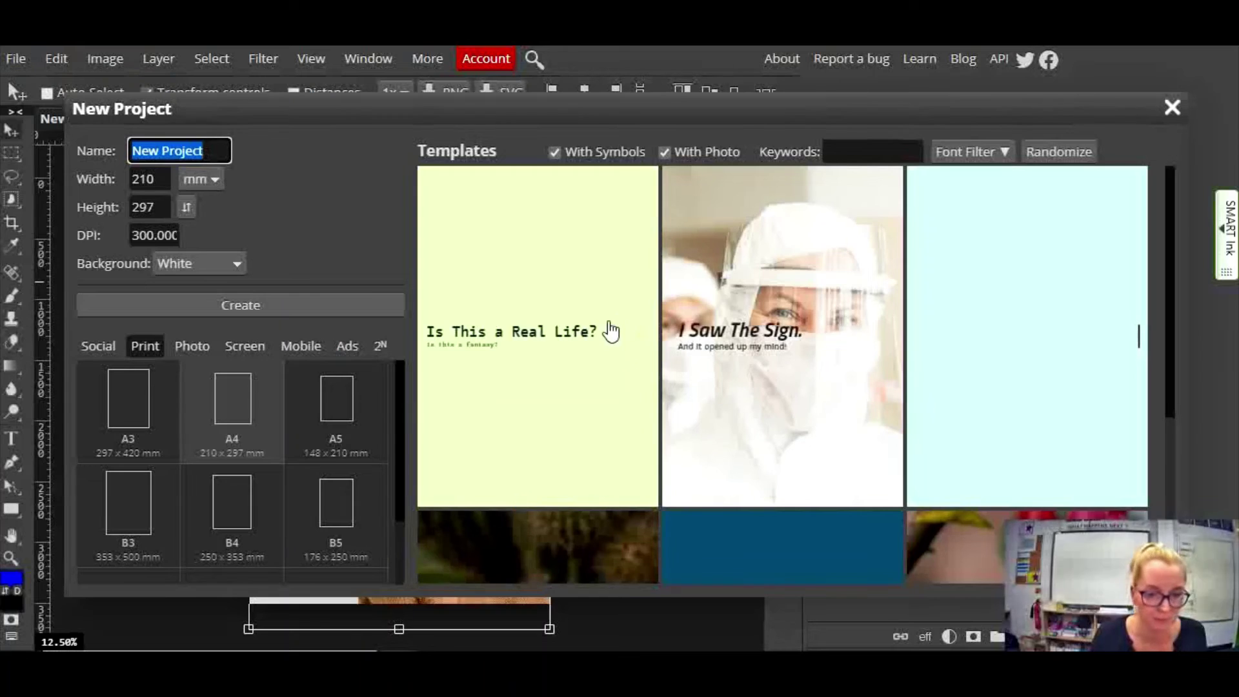
pyautogui.click(231, 303)
# Place kids-1508121_1920, enlarge it to 291.67% and shift it left to centre the boy.
pyautogui.click(19, 59)
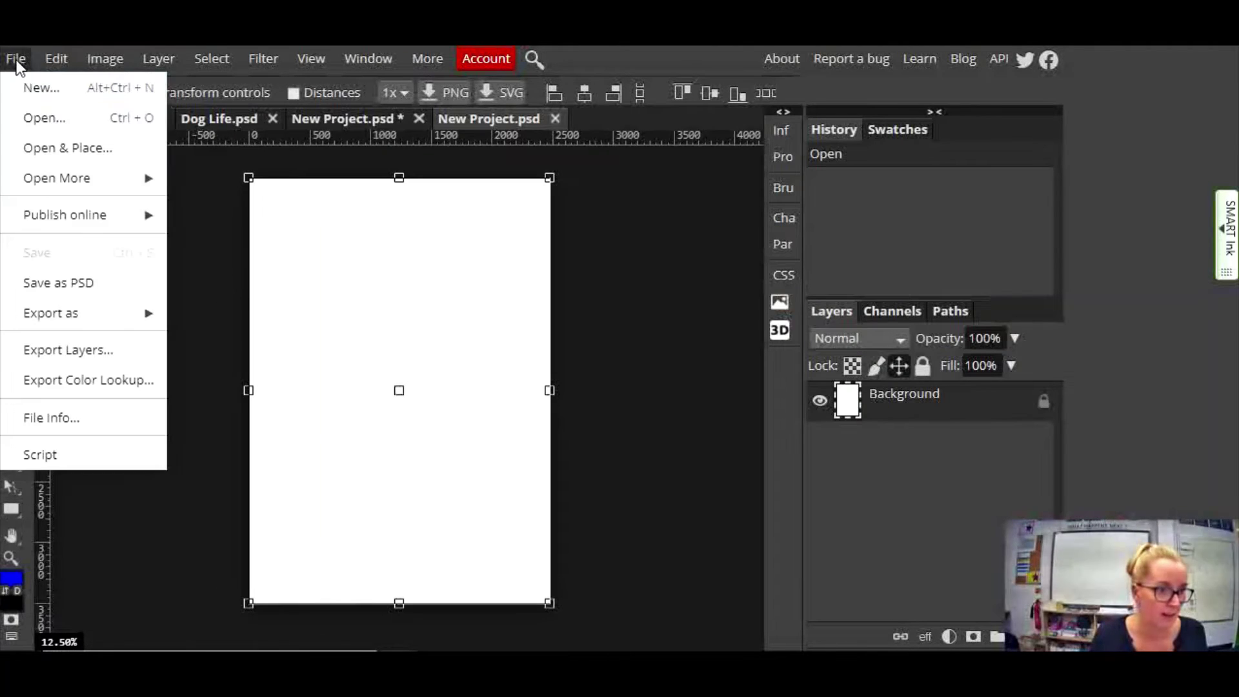
pyautogui.click(80, 150)
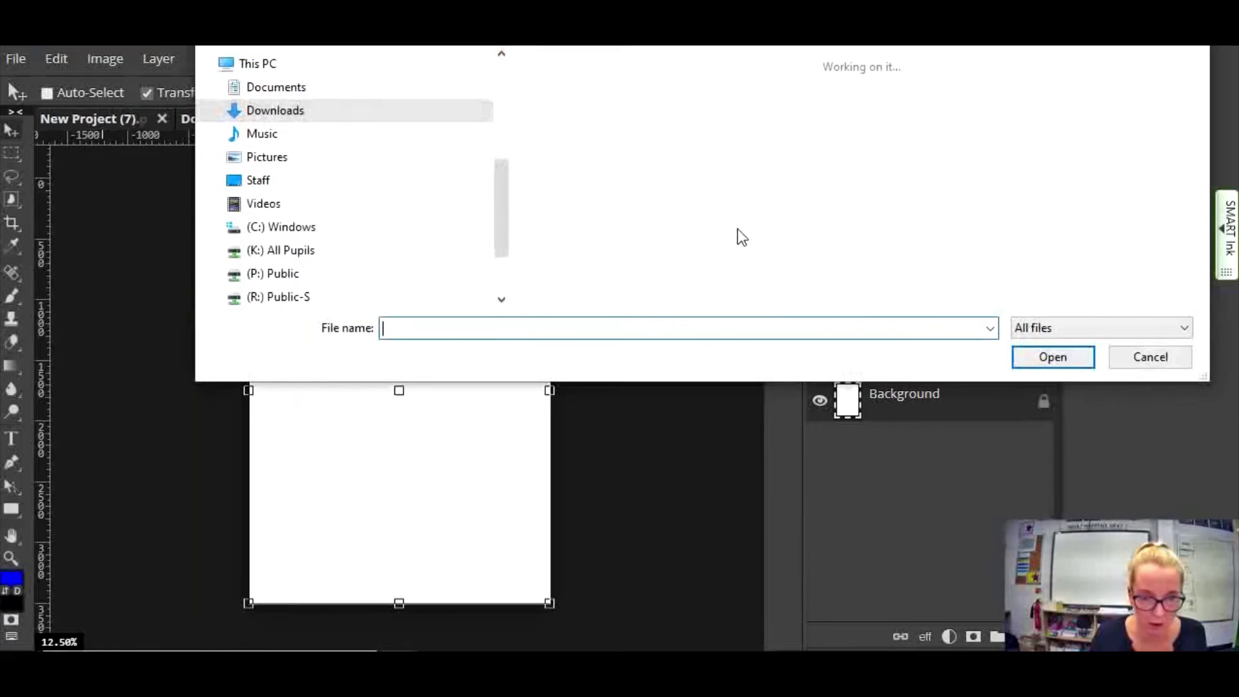
pyautogui.doubleClick(923, 141)
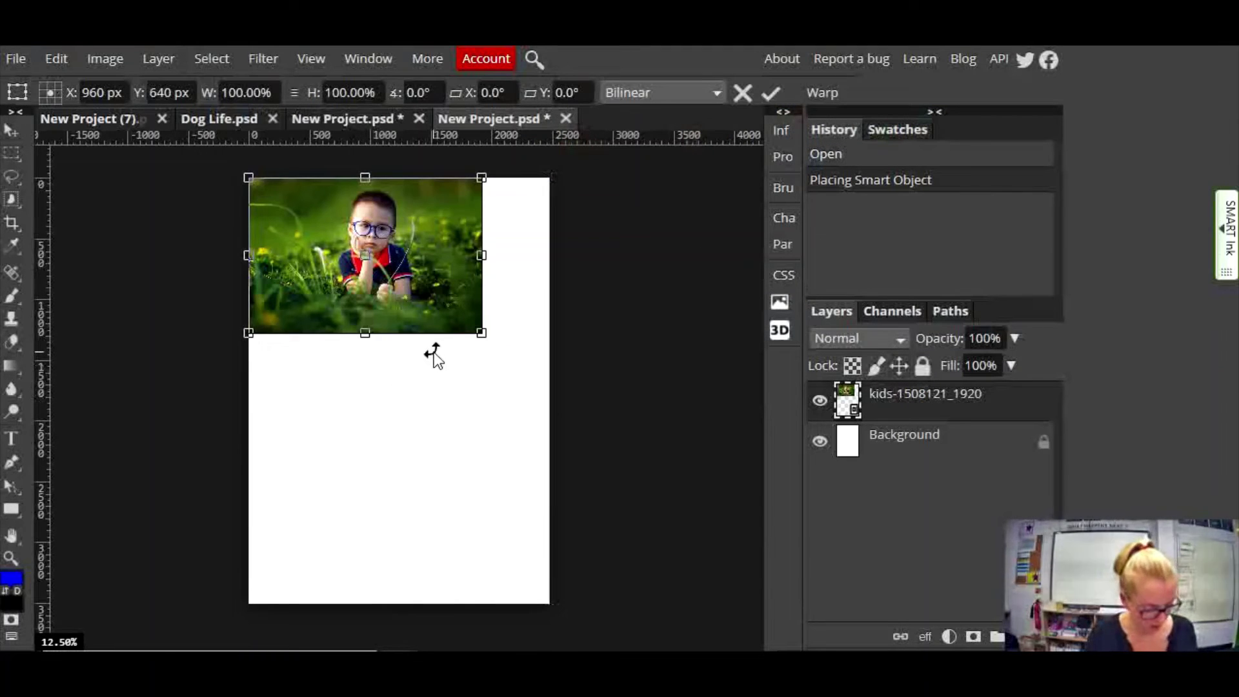
pyautogui.moveTo(481, 333); pyautogui.dragTo(917, 631)
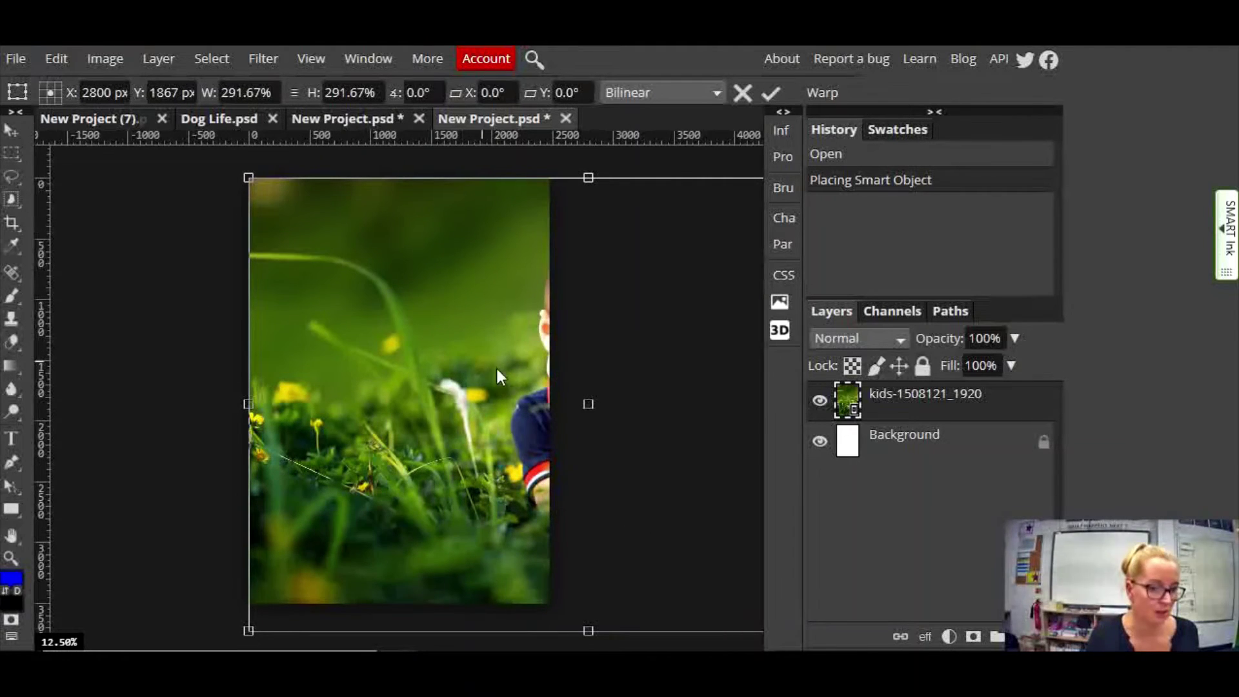
pyautogui.moveTo(446, 366); pyautogui.dragTo(275, 374)
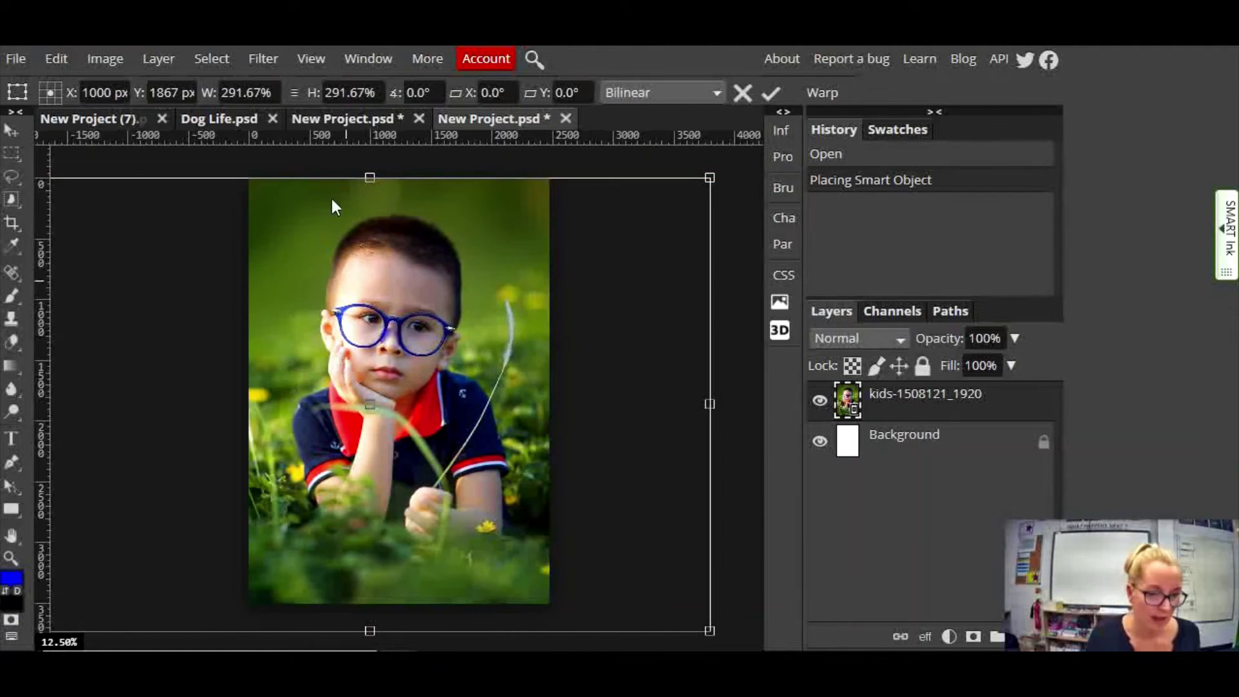
# Glance at the Dog Life.psd tab, then return and duplicate the kids photo layer.
pyautogui.click(160, 57)
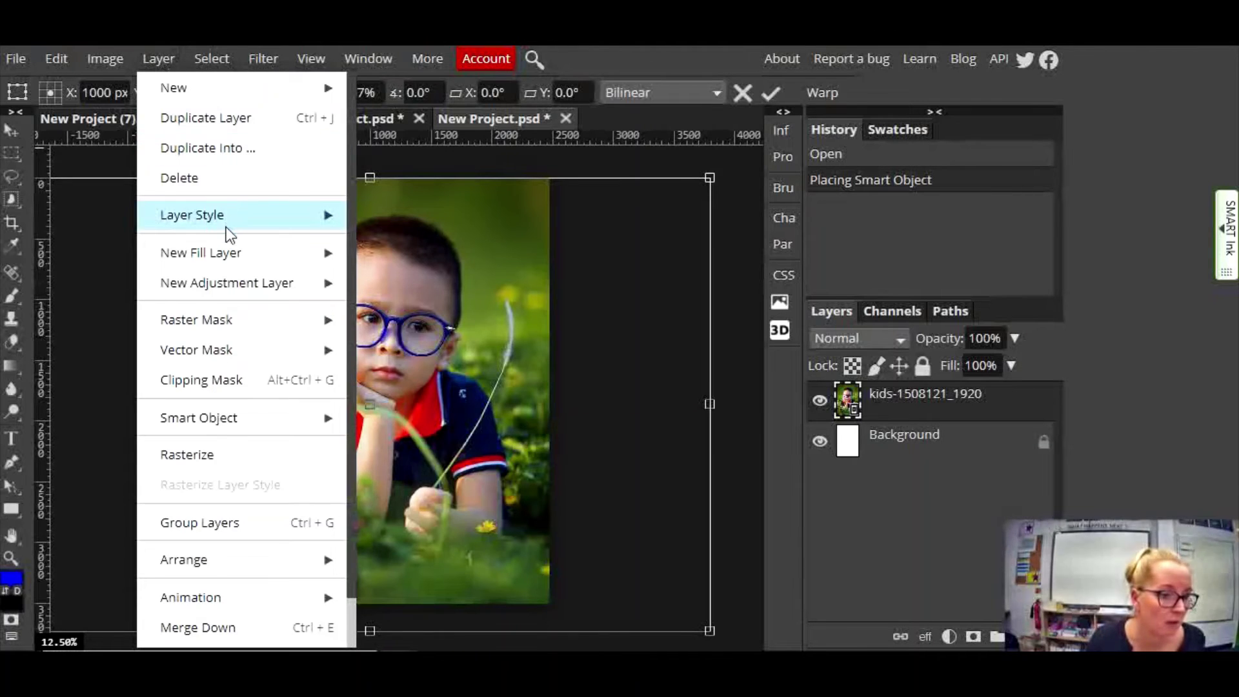
pyautogui.click(228, 122)
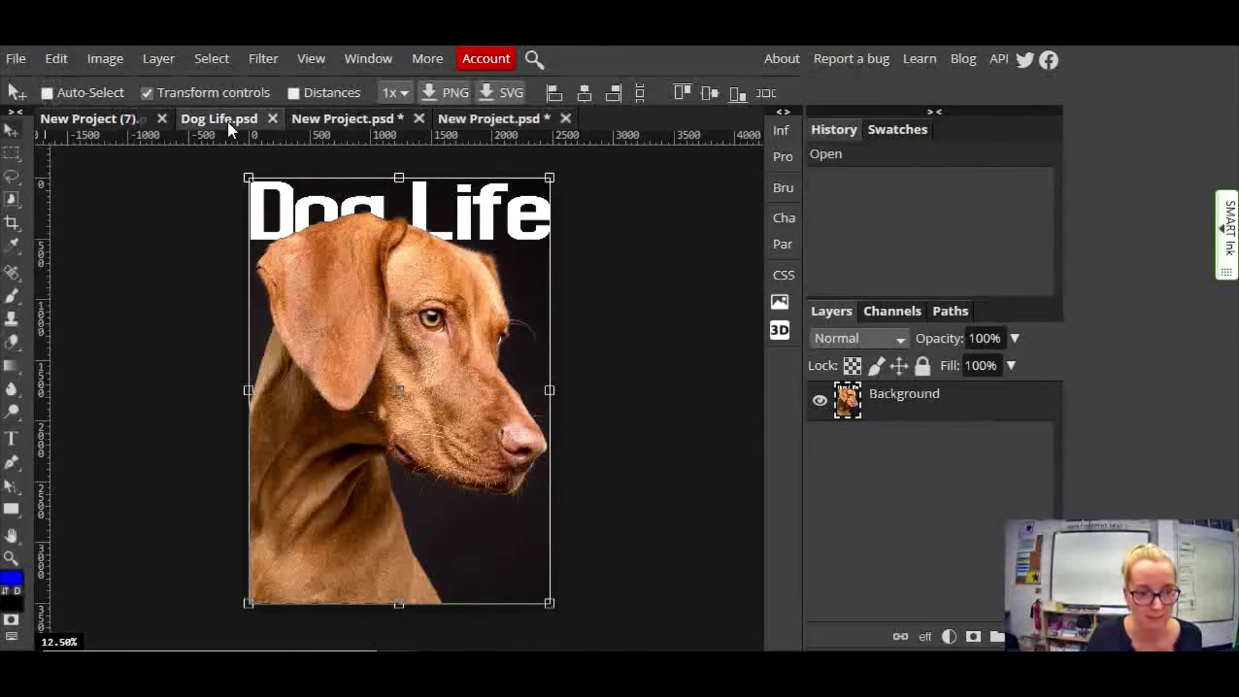
pyautogui.click(467, 113)
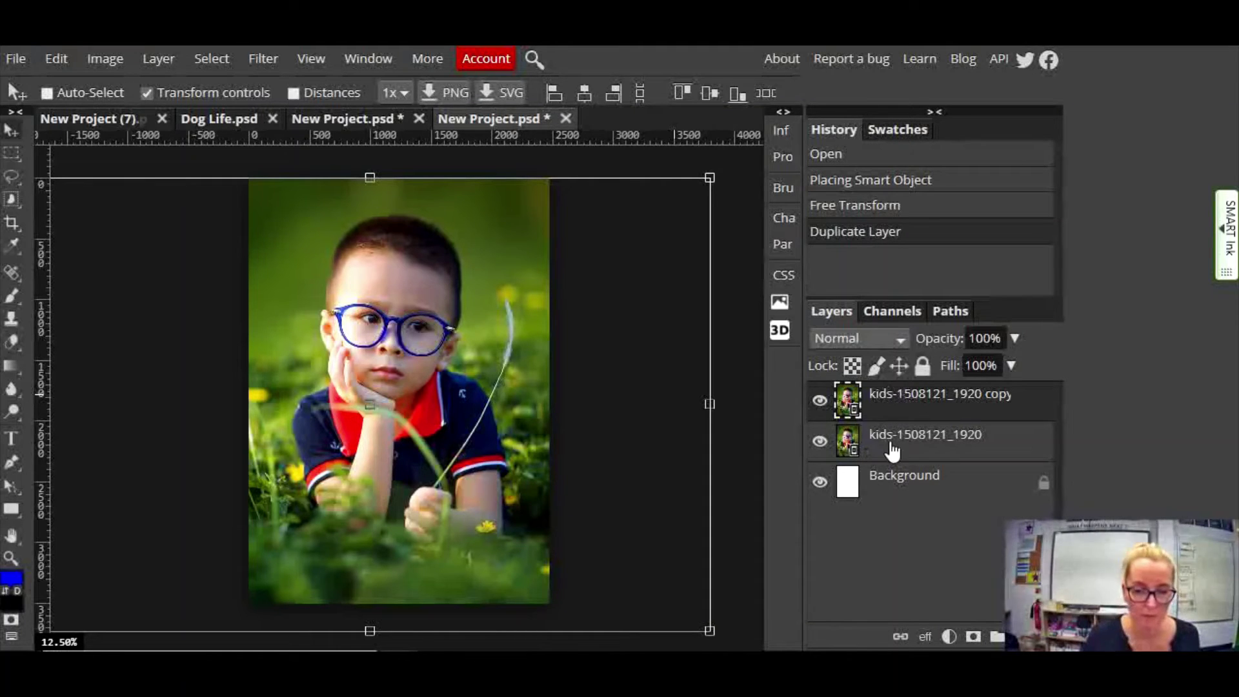
# Add a 500 px KID'S LIFE headline in a text box across the page top, then nudge it down slightly.
pyautogui.click(11, 439)
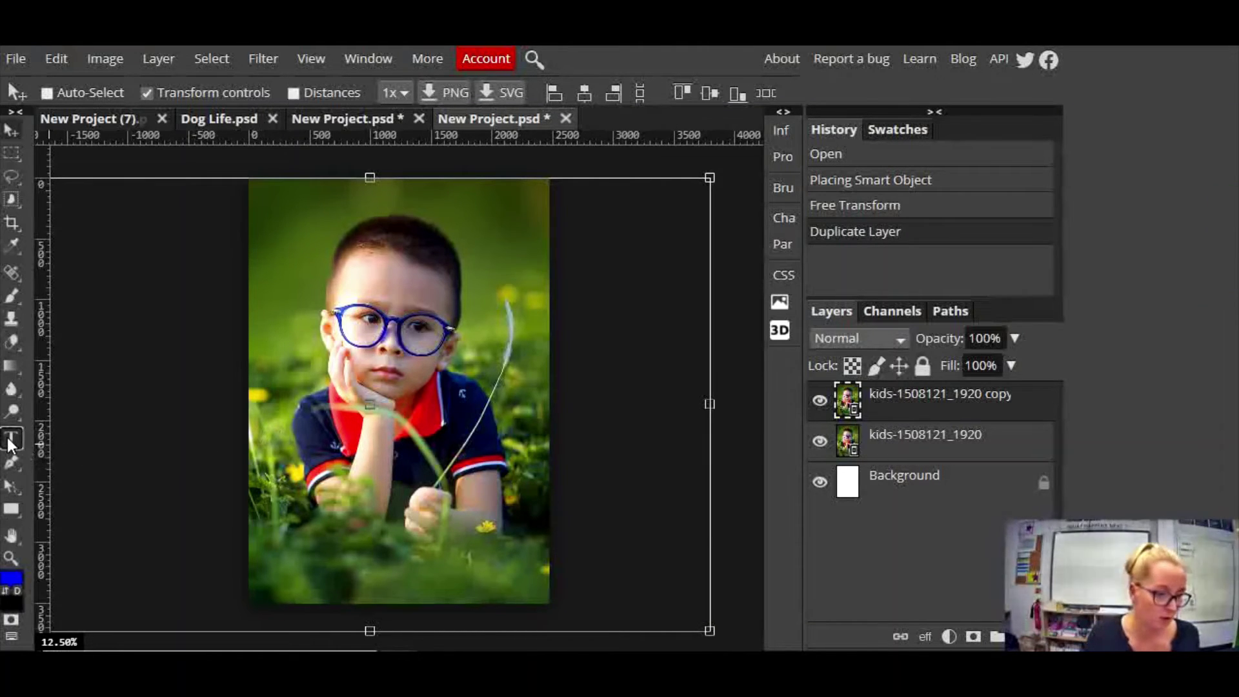
pyautogui.moveTo(256, 187); pyautogui.dragTo(535, 284)
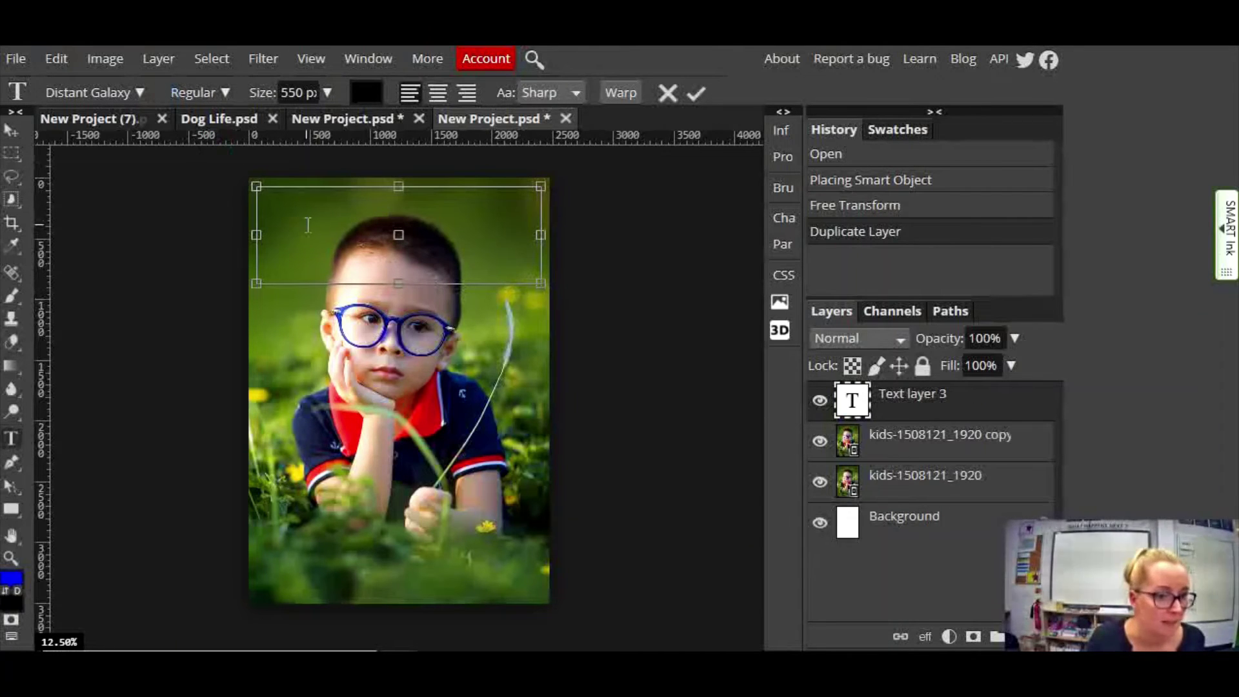
pyautogui.write('KID')
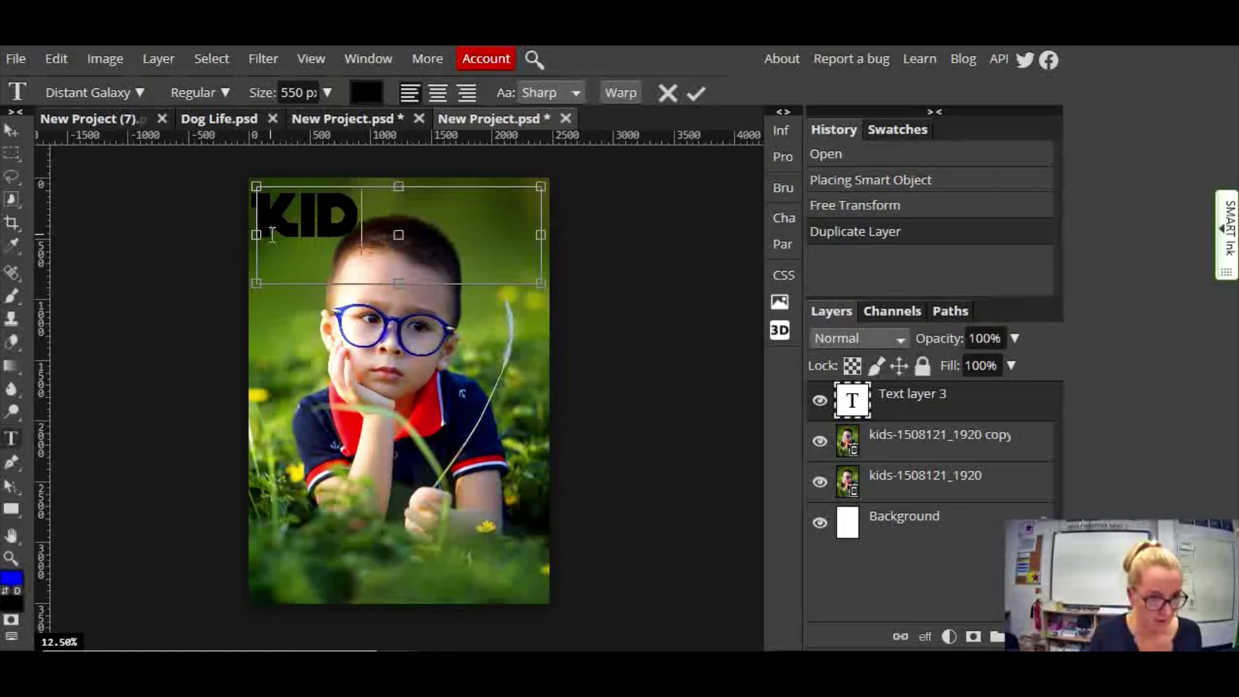
pyautogui.write("'S LI")
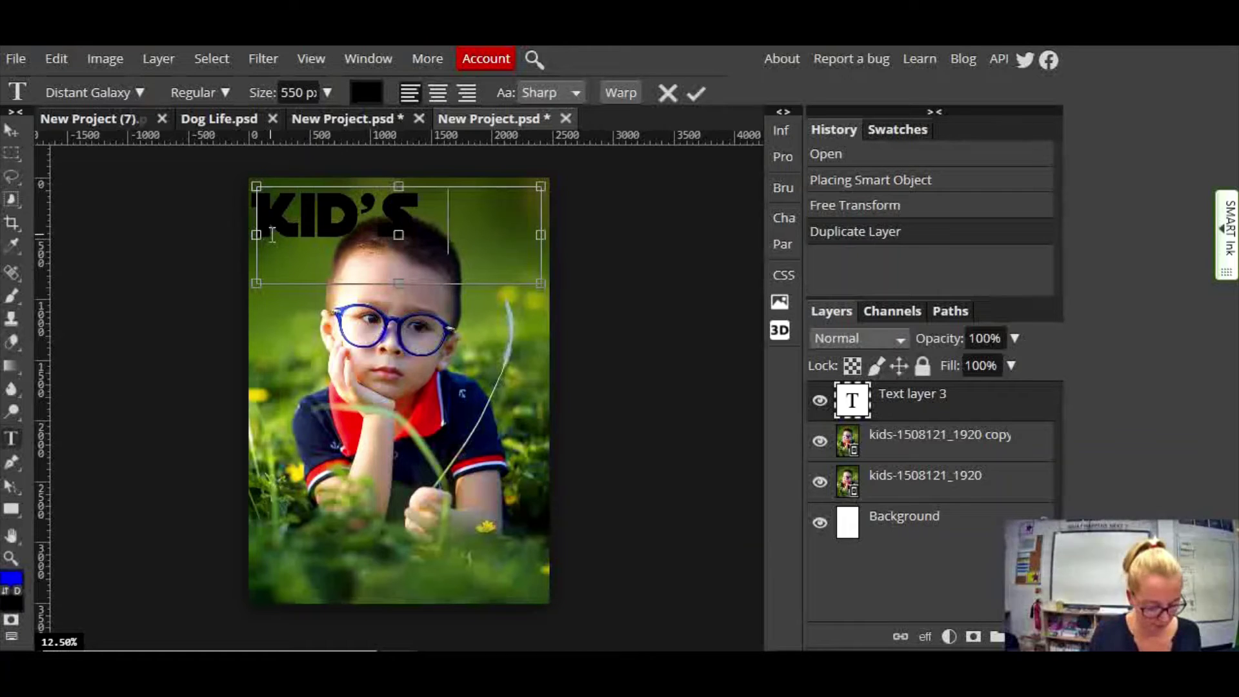
pyautogui.press('BackSpace')
pyautogui.press('BackSpace')
pyautogui.press('BackSpace')
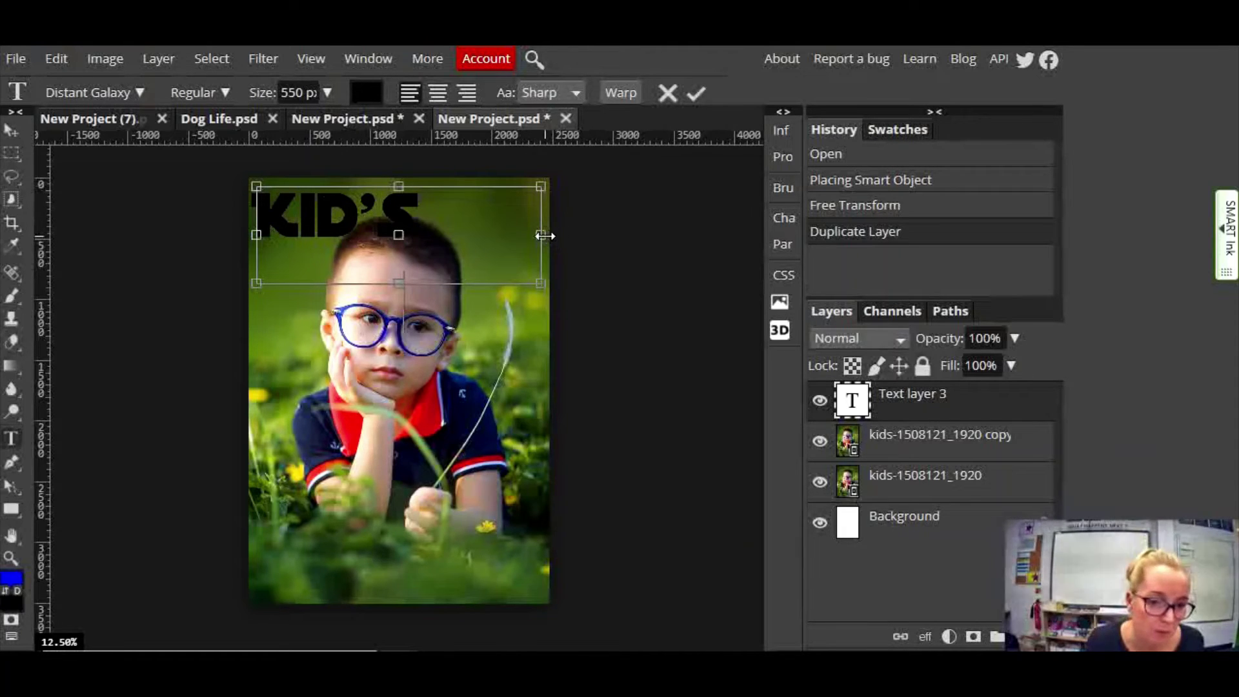
pyautogui.moveTo(545, 235); pyautogui.dragTo(673, 235)
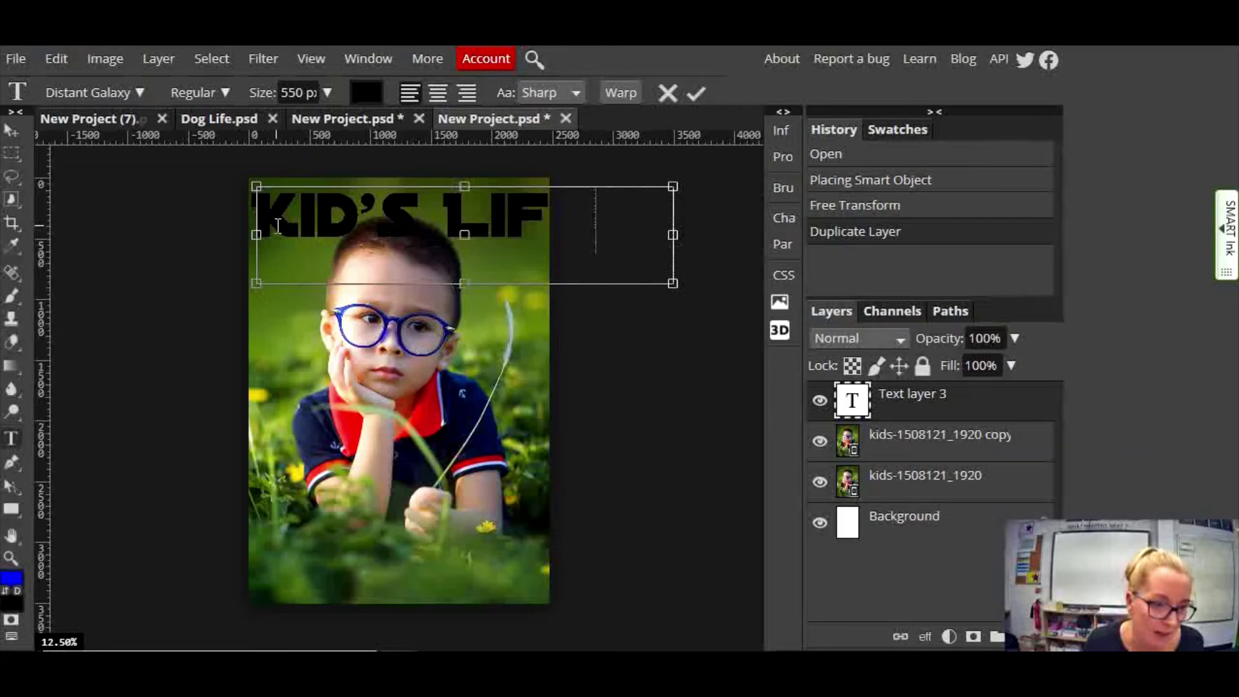
pyautogui.moveTo(266, 226); pyautogui.dragTo(624, 243)
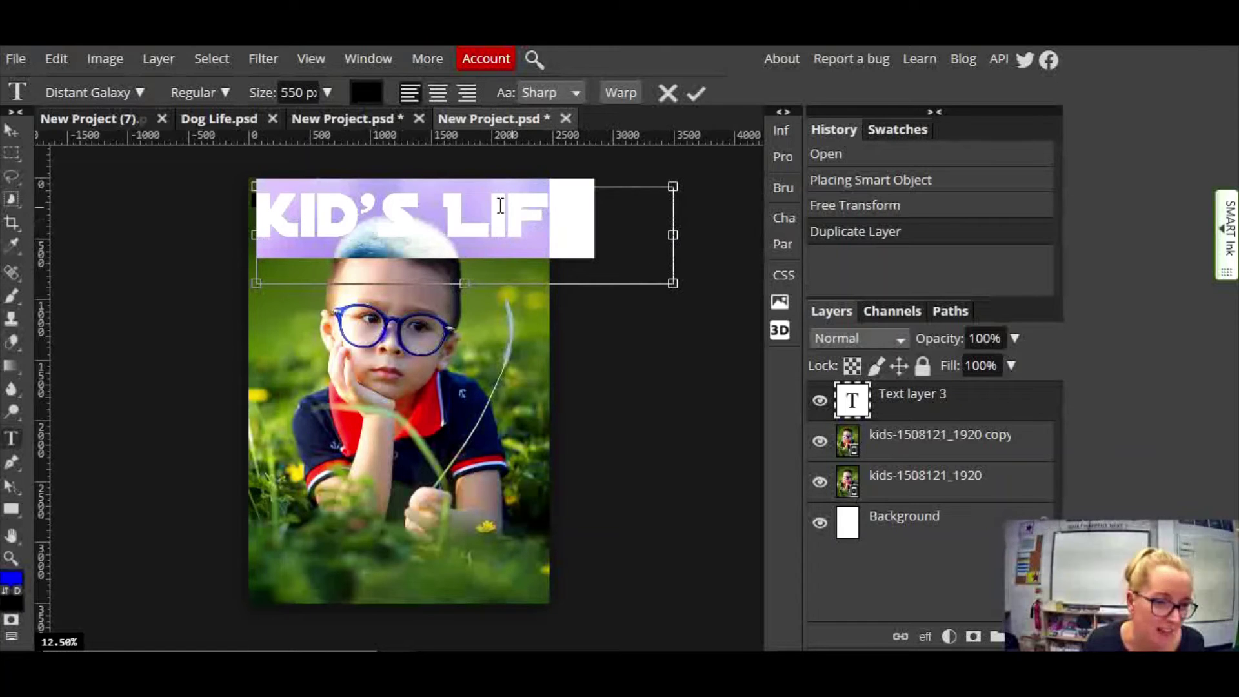
pyautogui.doubleClick(294, 92)
pyautogui.write('500')
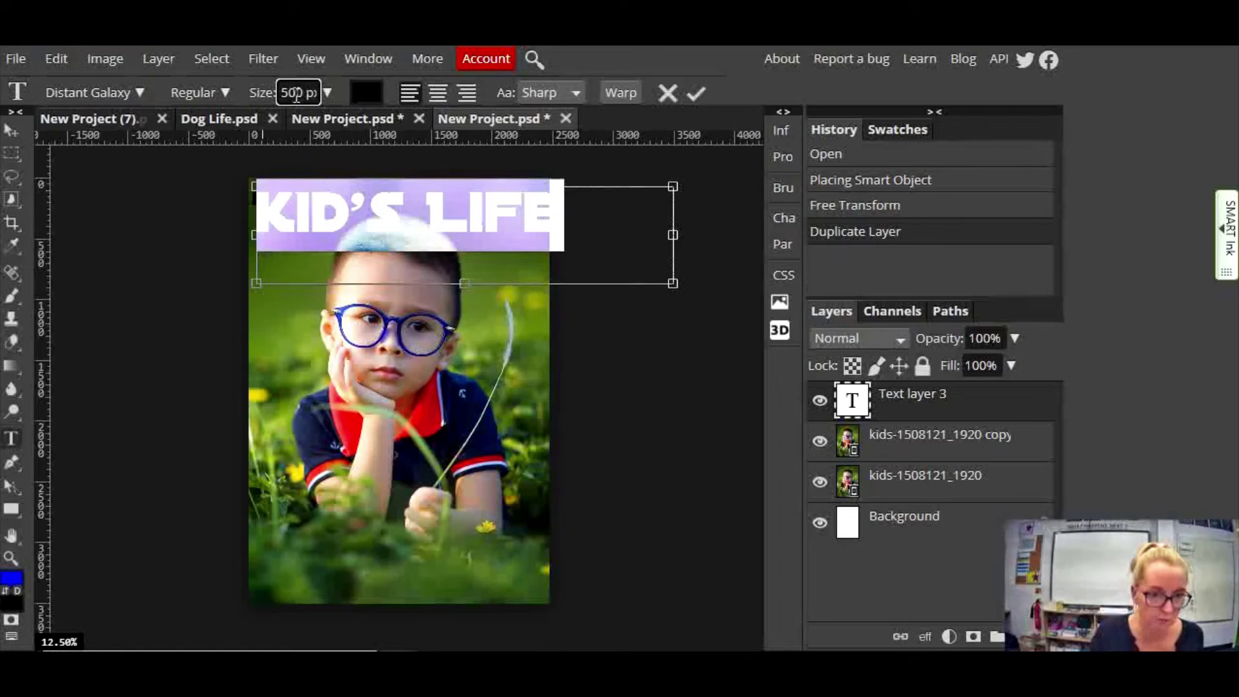
pyautogui.click(10, 131)
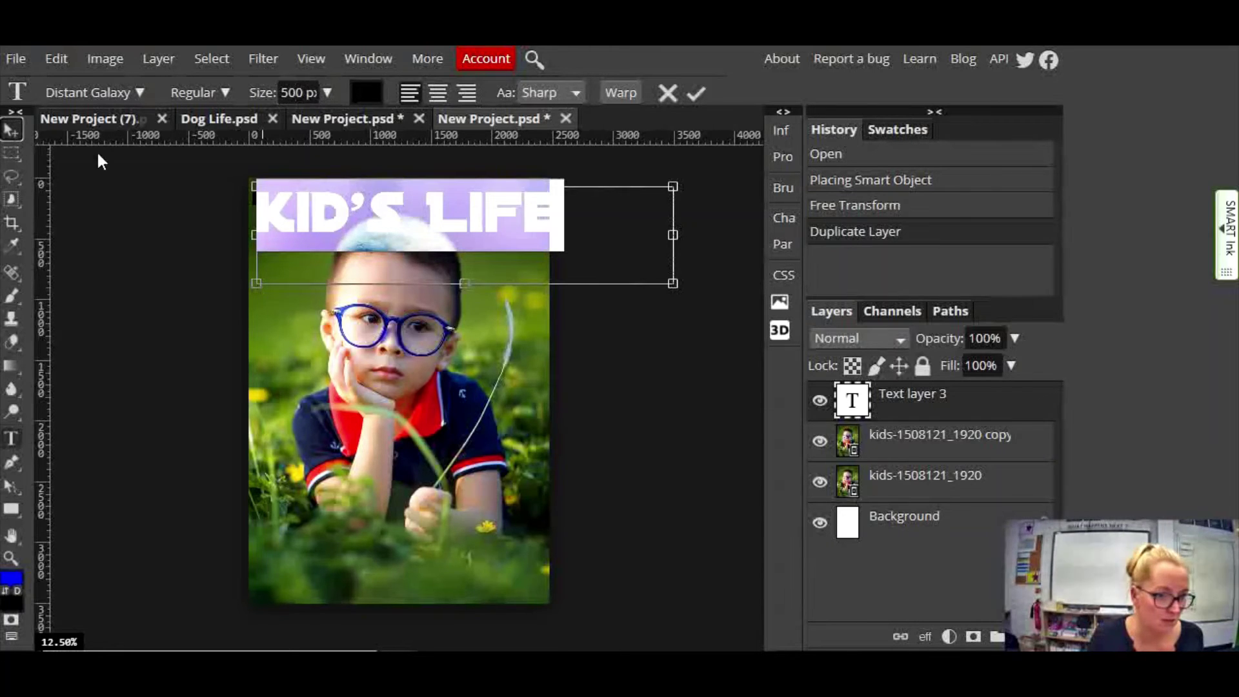
pyautogui.moveTo(380, 209)
pyautogui.mouseDown()
pyautogui.moveTo(377, 220)
pyautogui.moveTo(382, 210)
pyautogui.mouseUp()
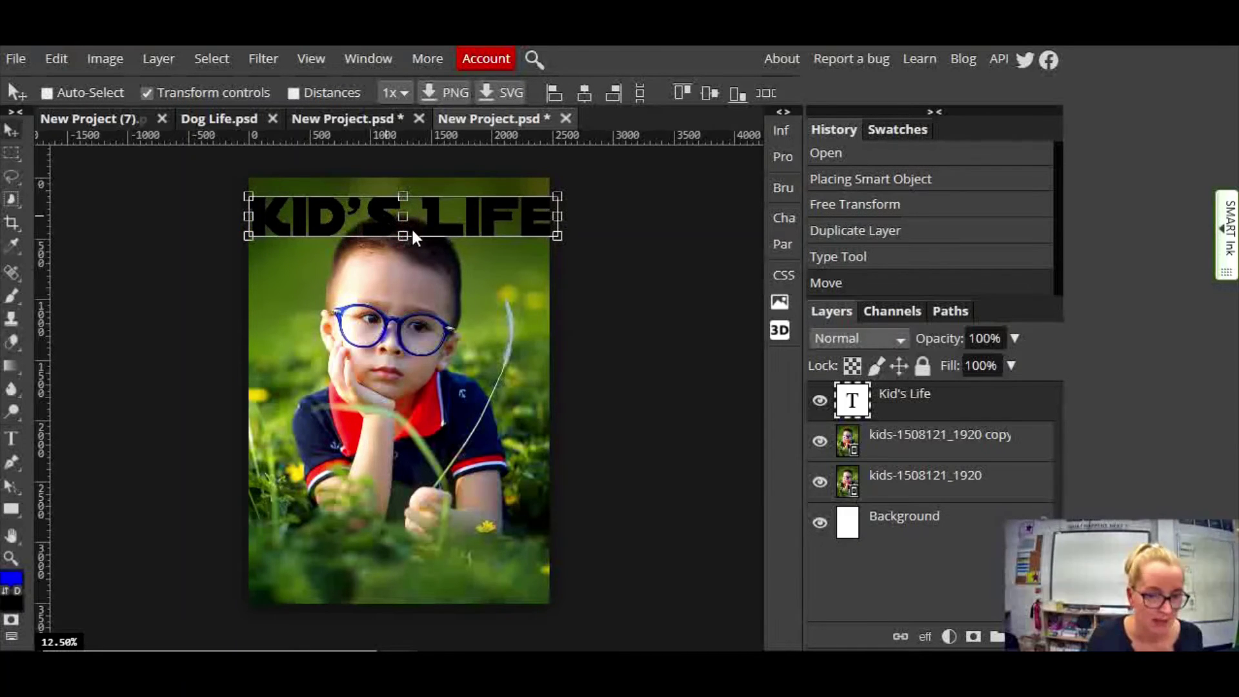
# Move the KID'S LIFE text layer beneath the kids photo copy, then select the copy.
pyautogui.moveTo(955, 405); pyautogui.dragTo(955, 451)
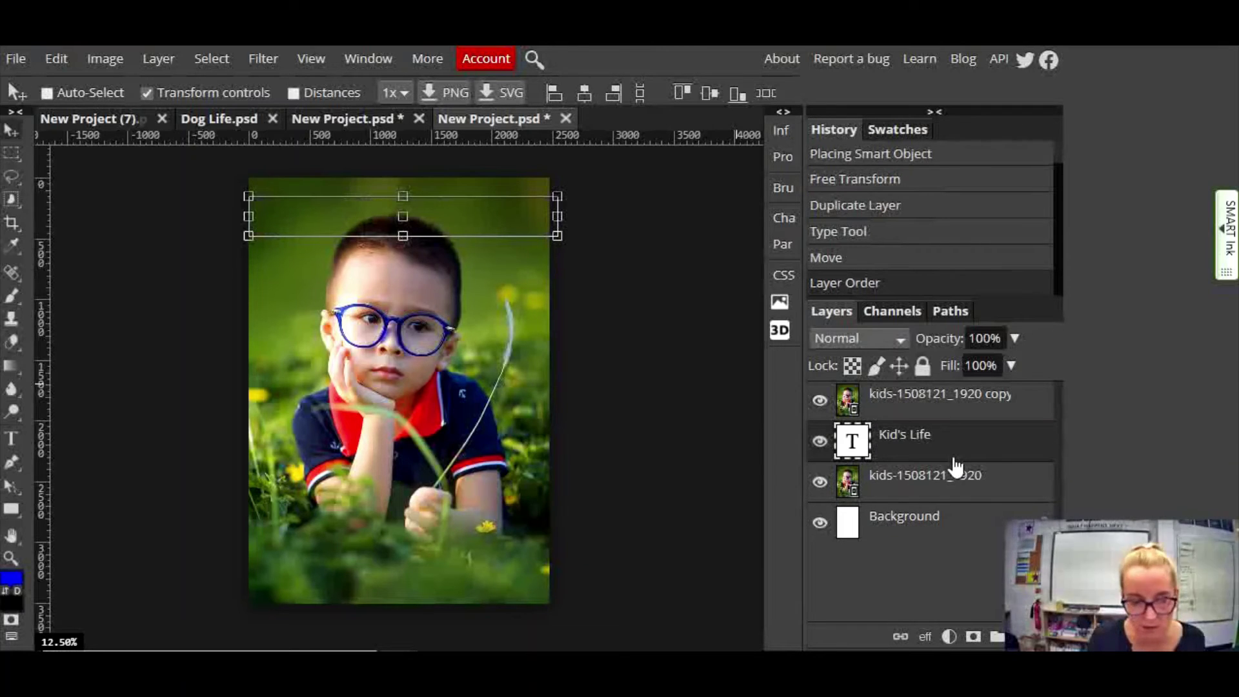
pyautogui.click(911, 403)
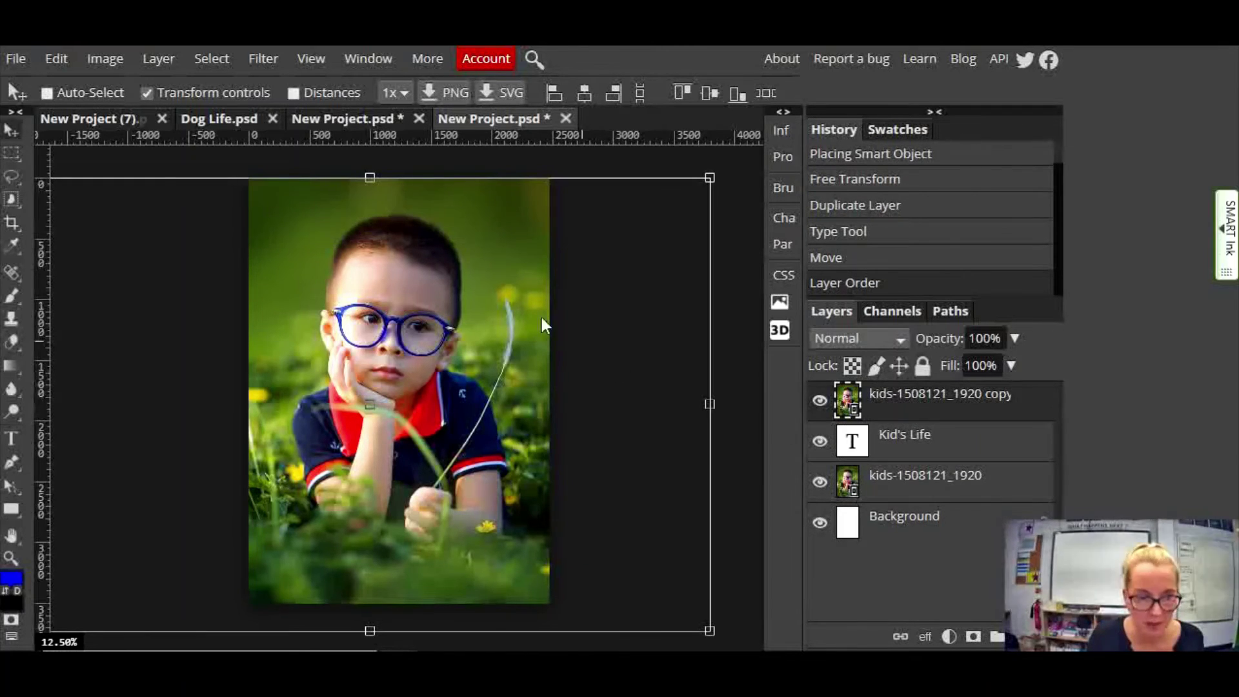
pyautogui.click(210, 60)
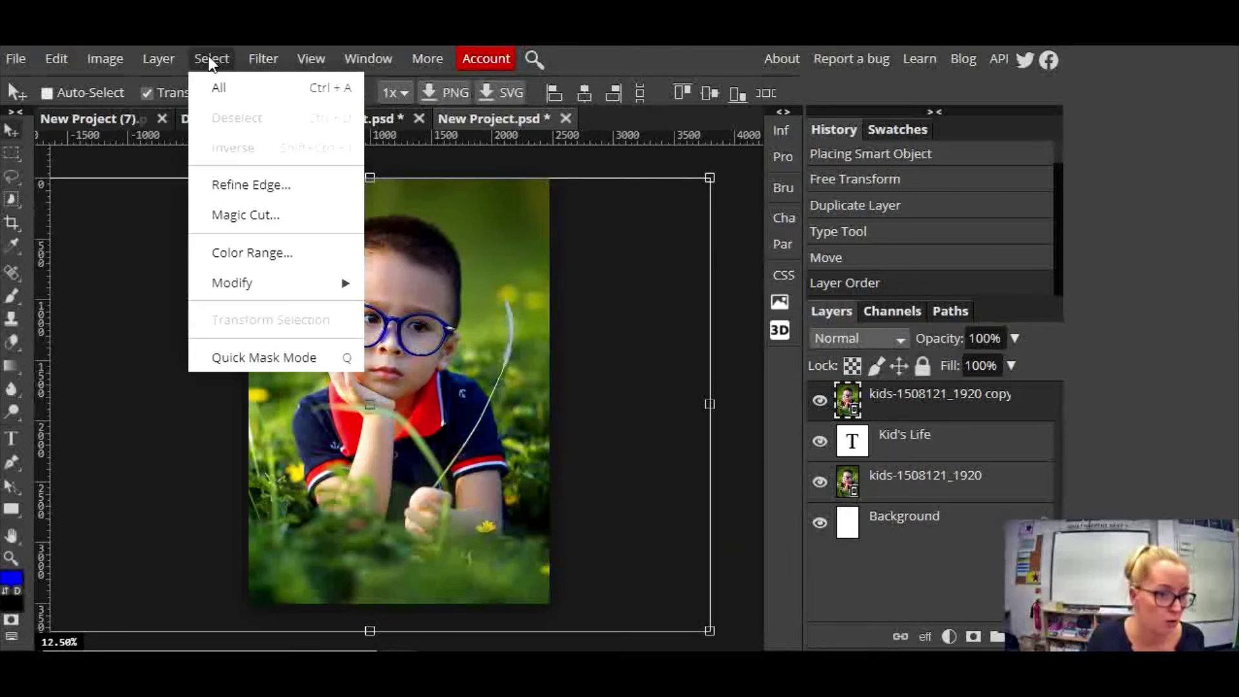
# Magic Cut the boy from the grass and apply the cutout as a new top layer.
pyautogui.click(262, 214)
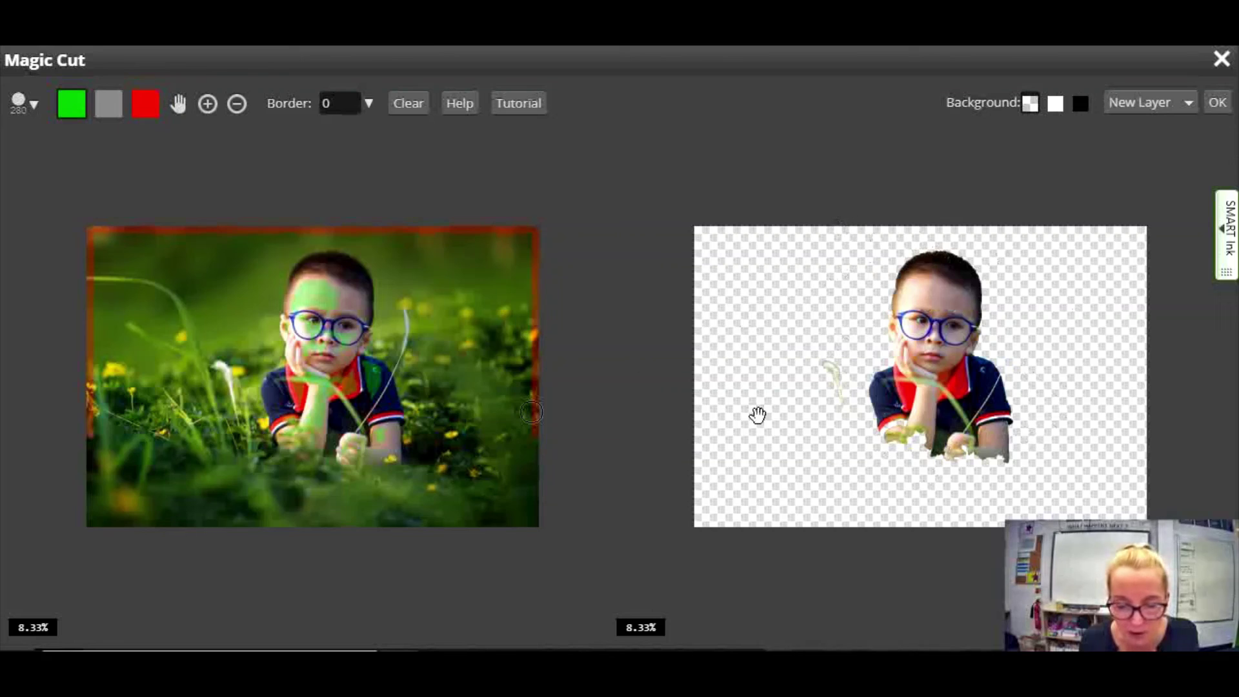
pyautogui.click(1218, 104)
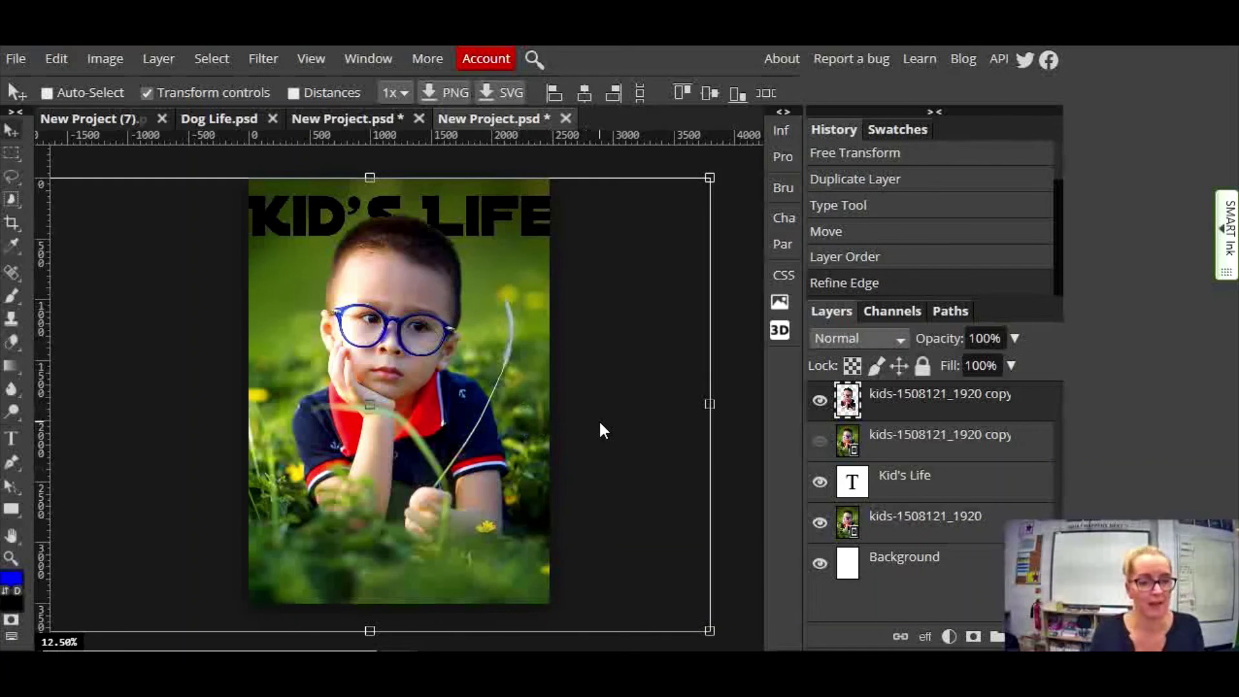
pyautogui.click(18, 58)
pyautogui.moveTo(96, 312)
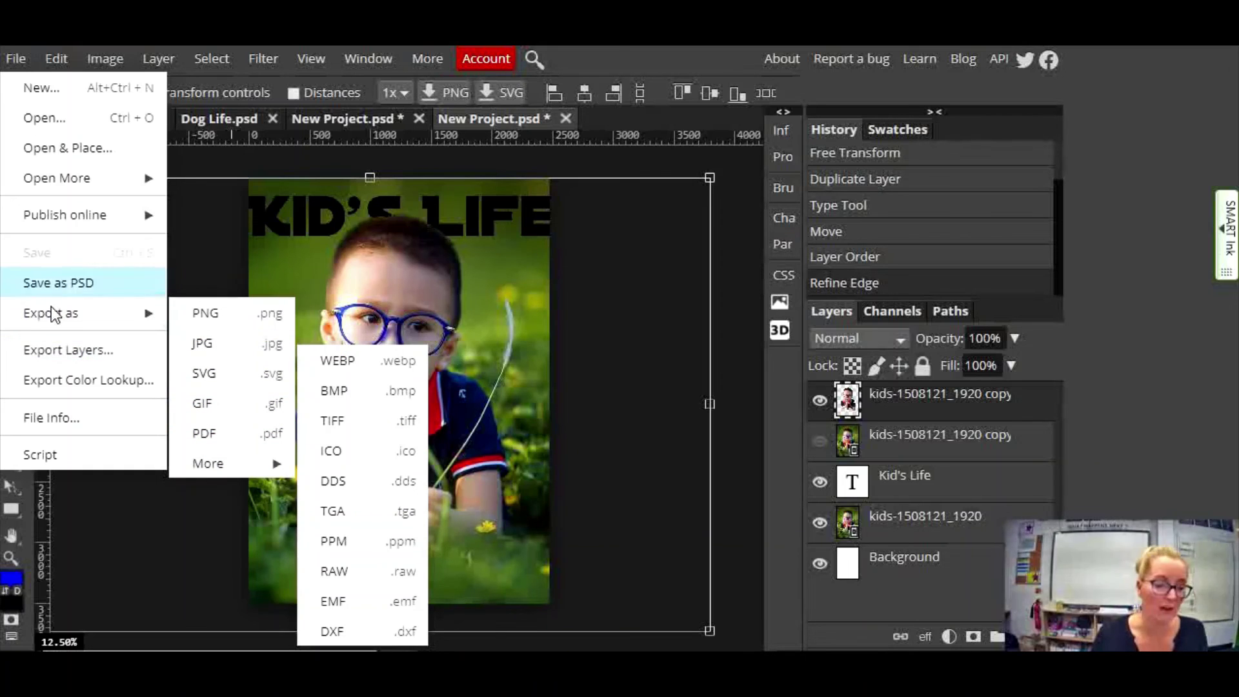
pyautogui.click(209, 255)
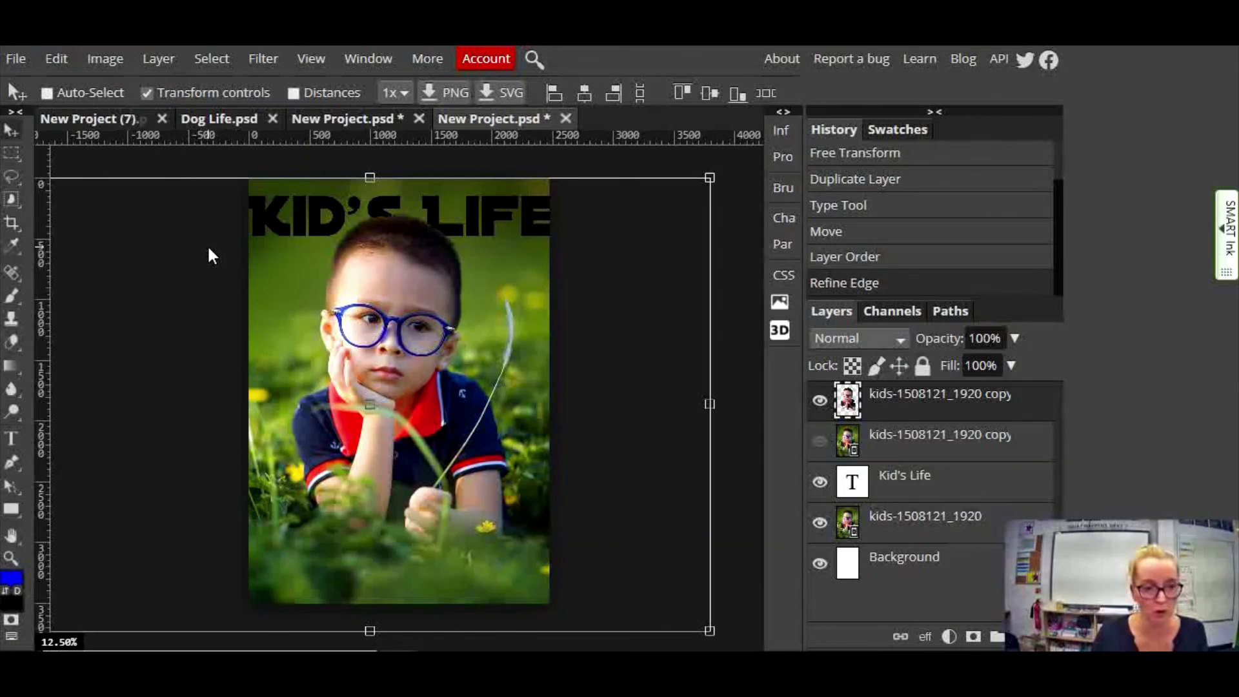